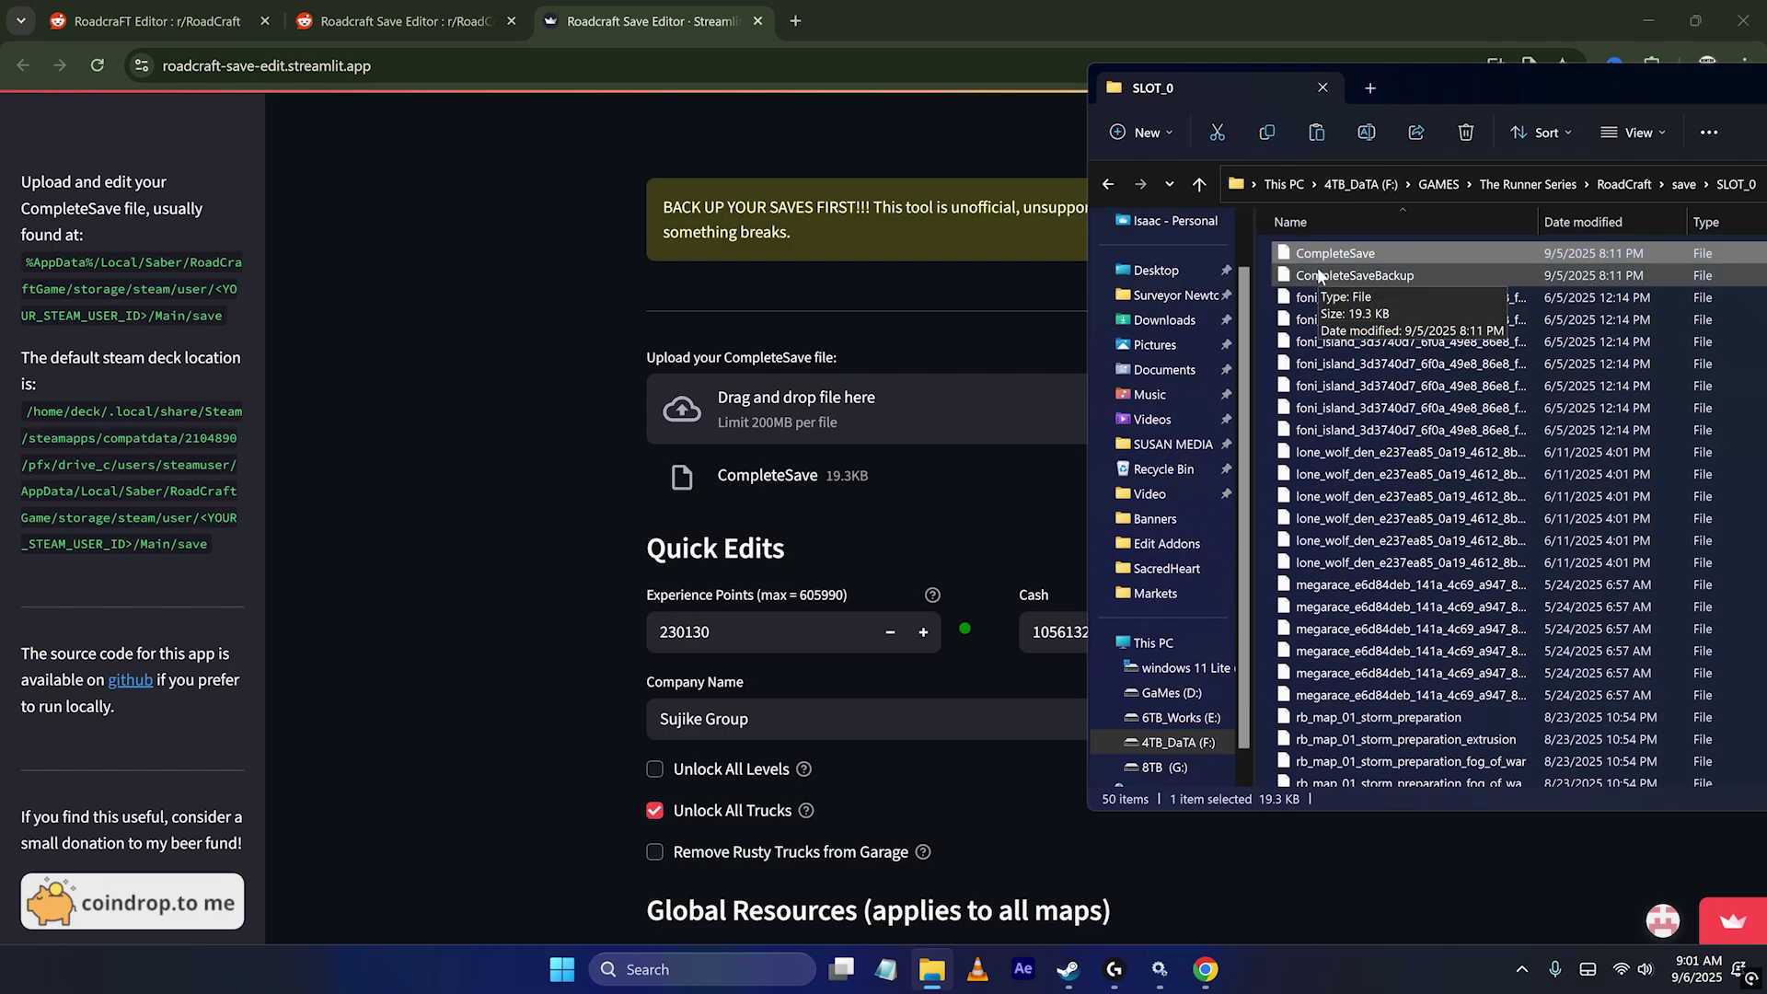
- Move File Explorer to the right, then bring the save editor forward into the Cash field
key("F11")
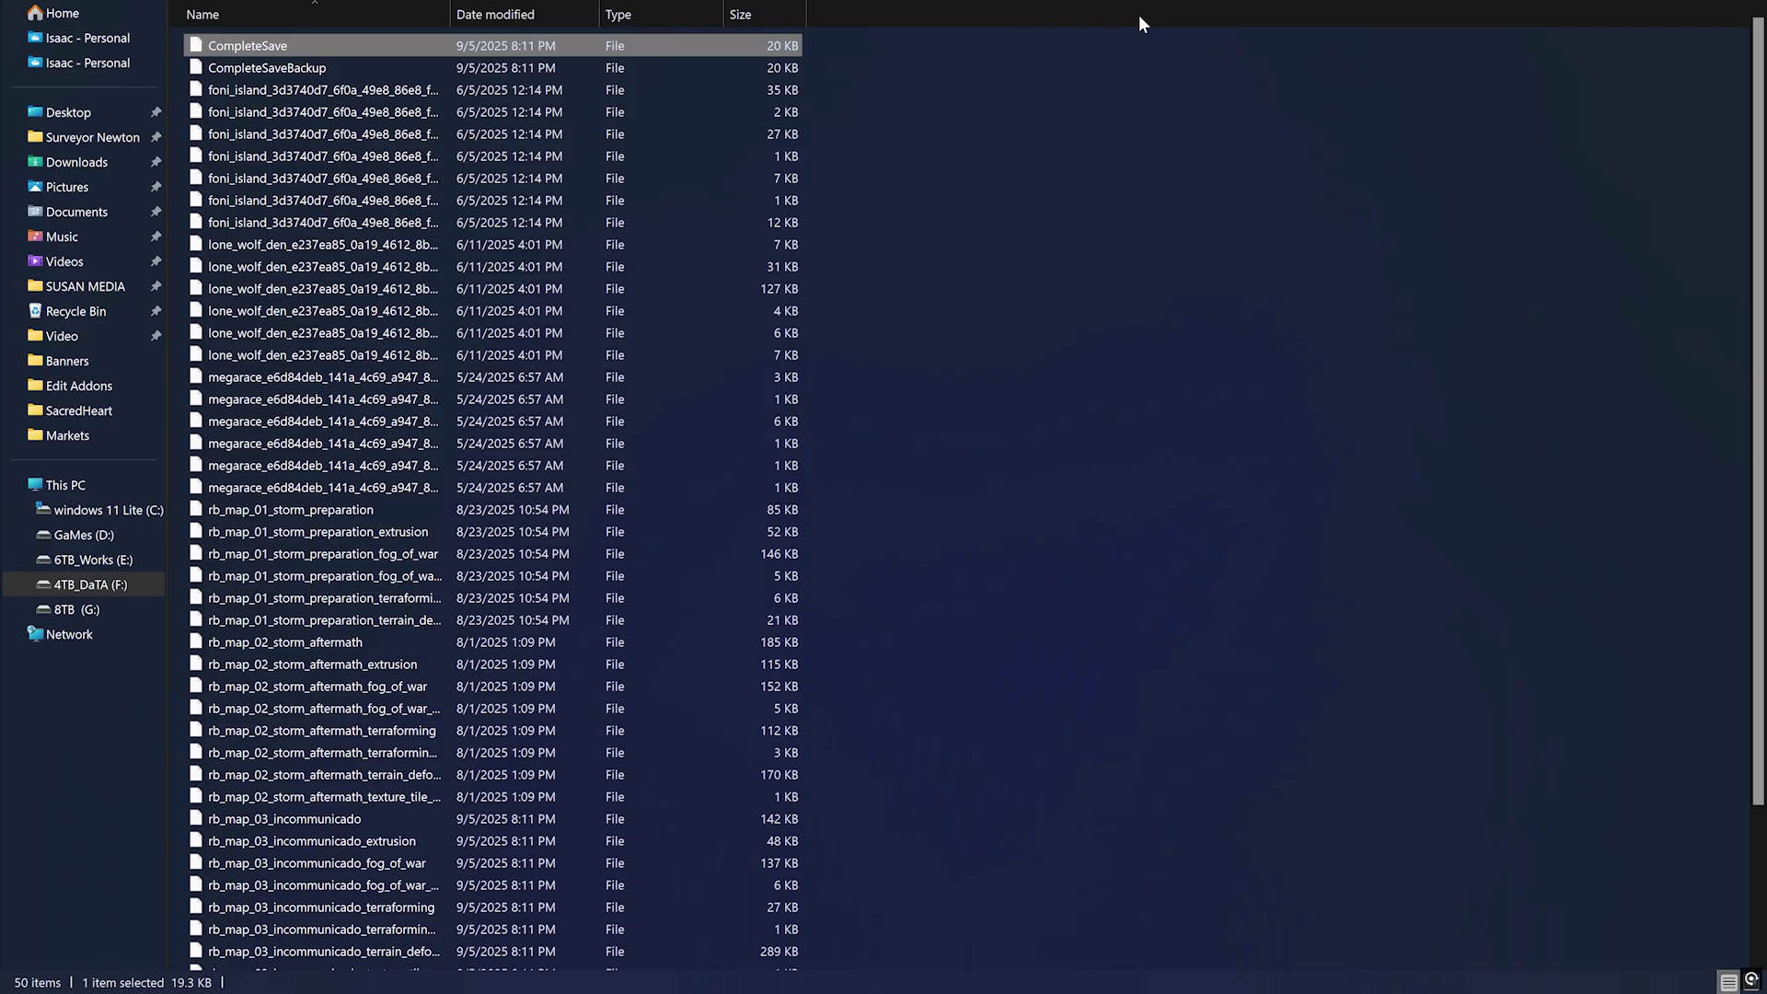
key("F11")
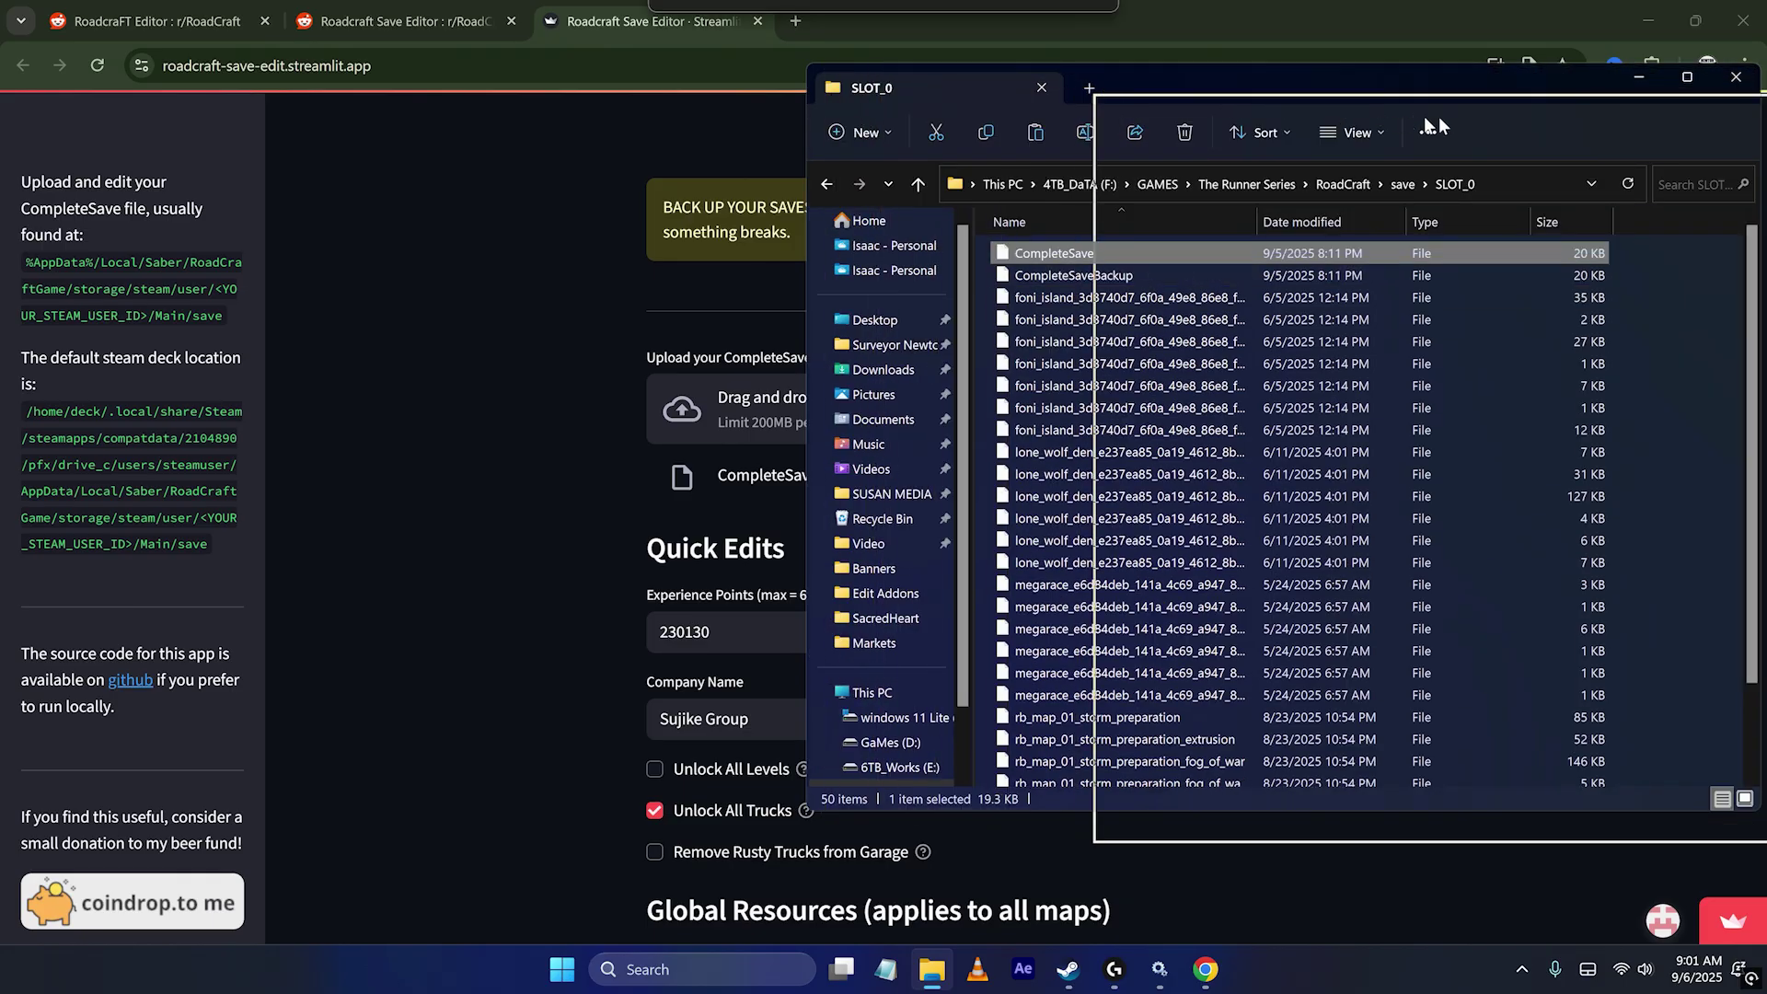
left_click_drag(1135, 85, 1552, 131)
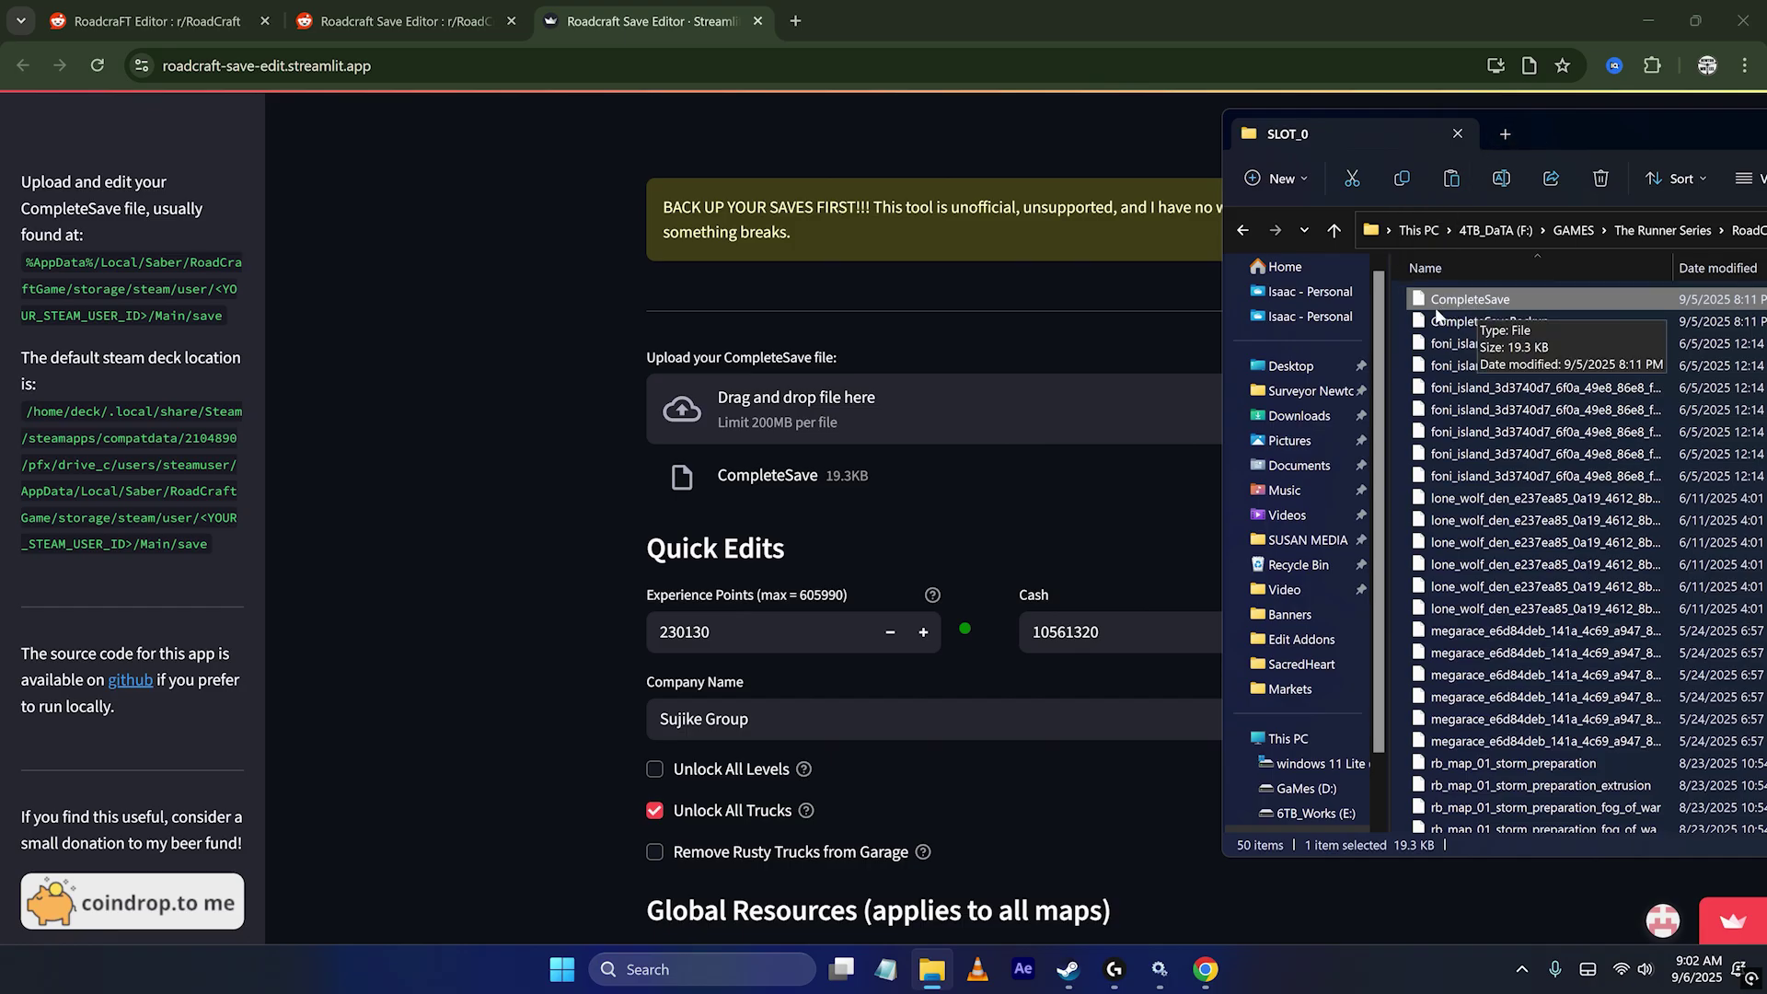
left_click(535, 541)
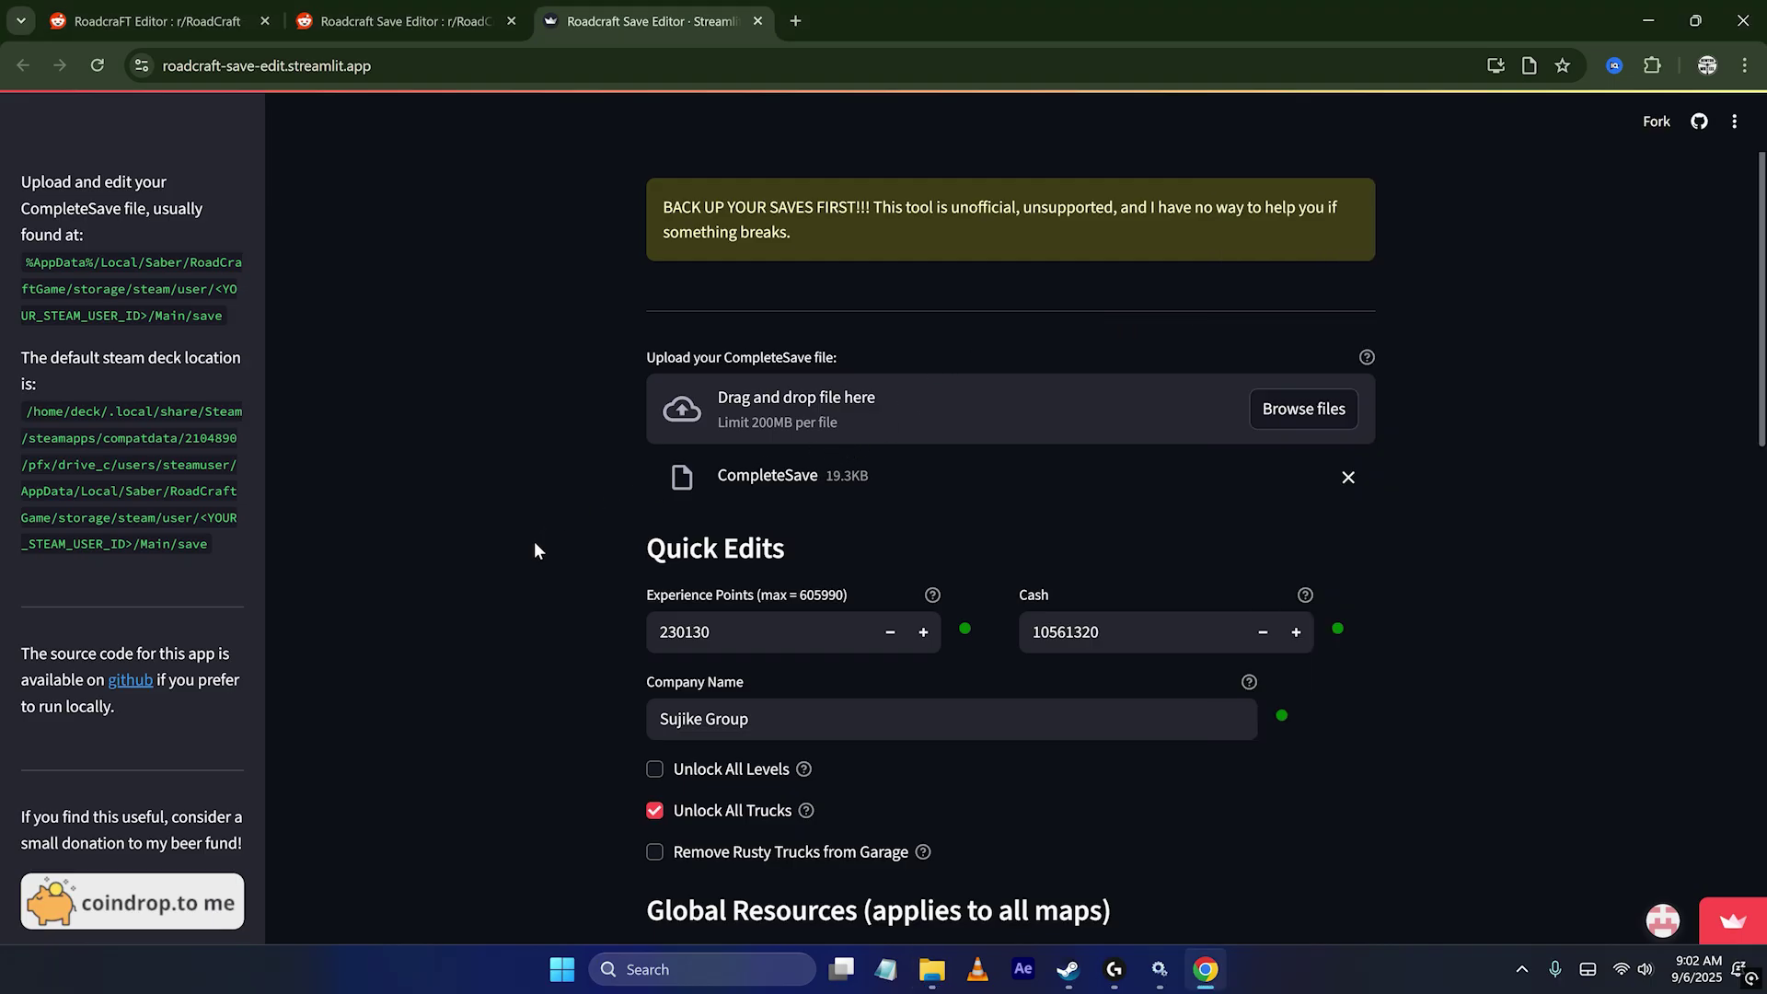
left_click_drag(534, 541, 528, 464)
scroll(528, 468, "down", 2)
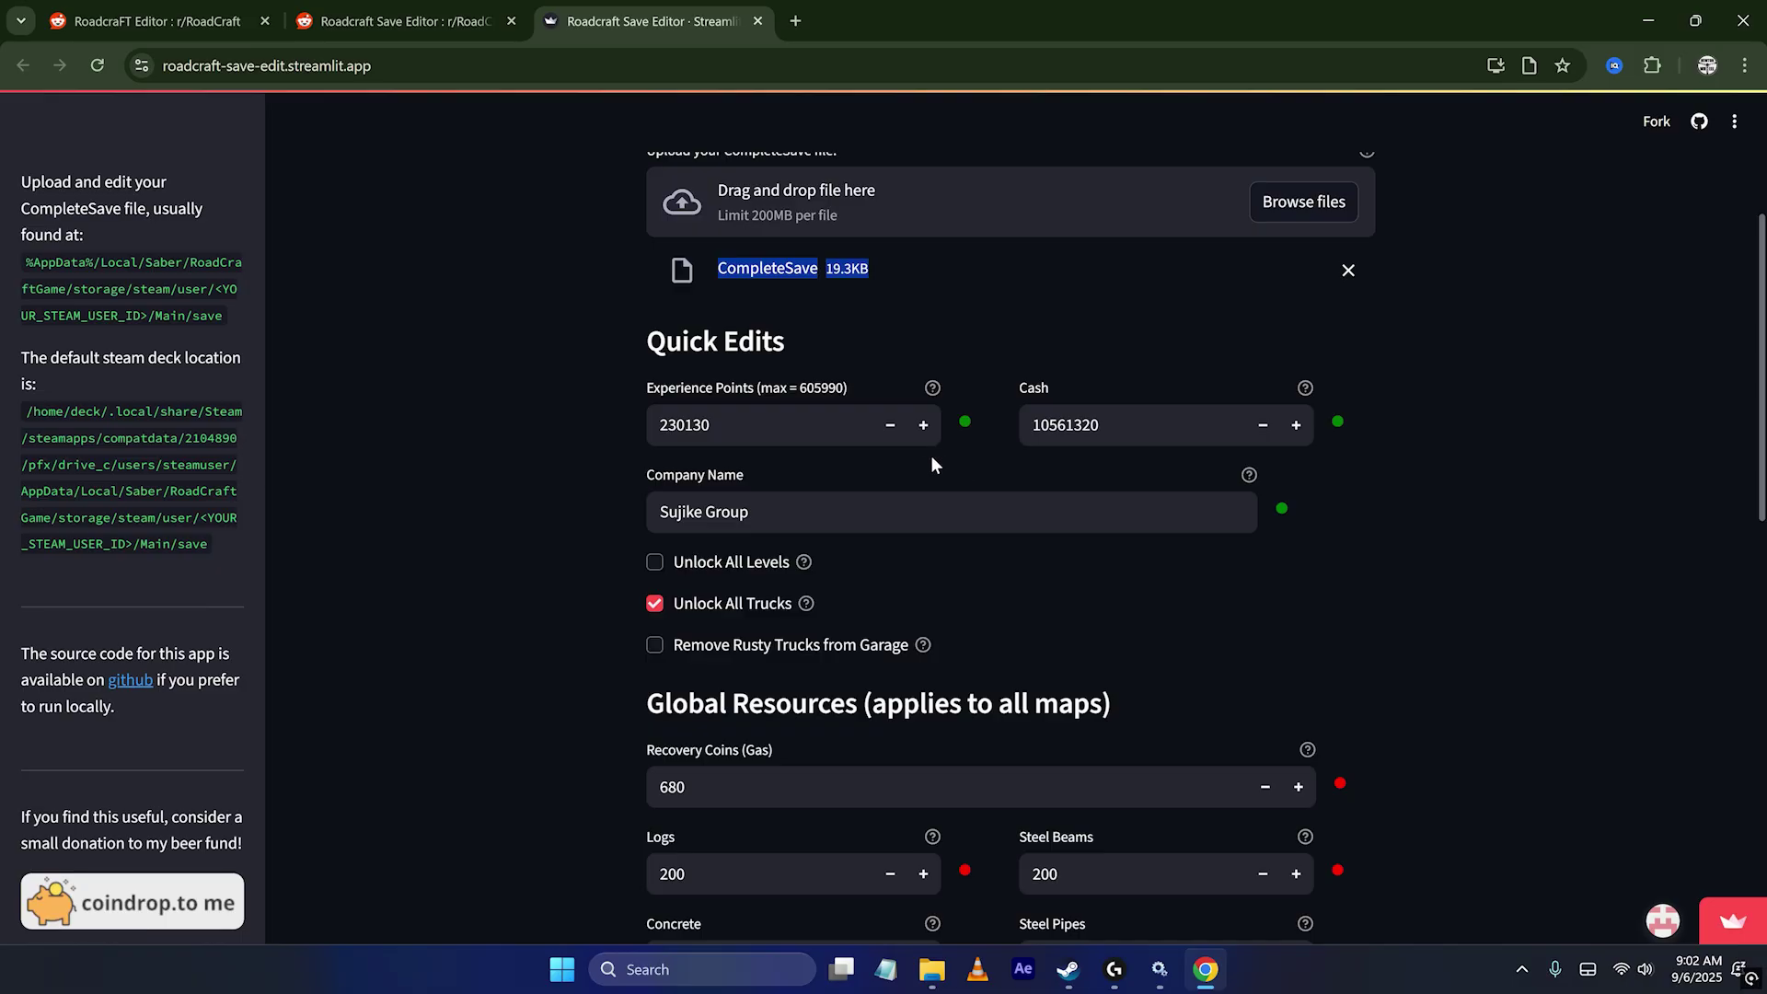
left_click(1035, 425)
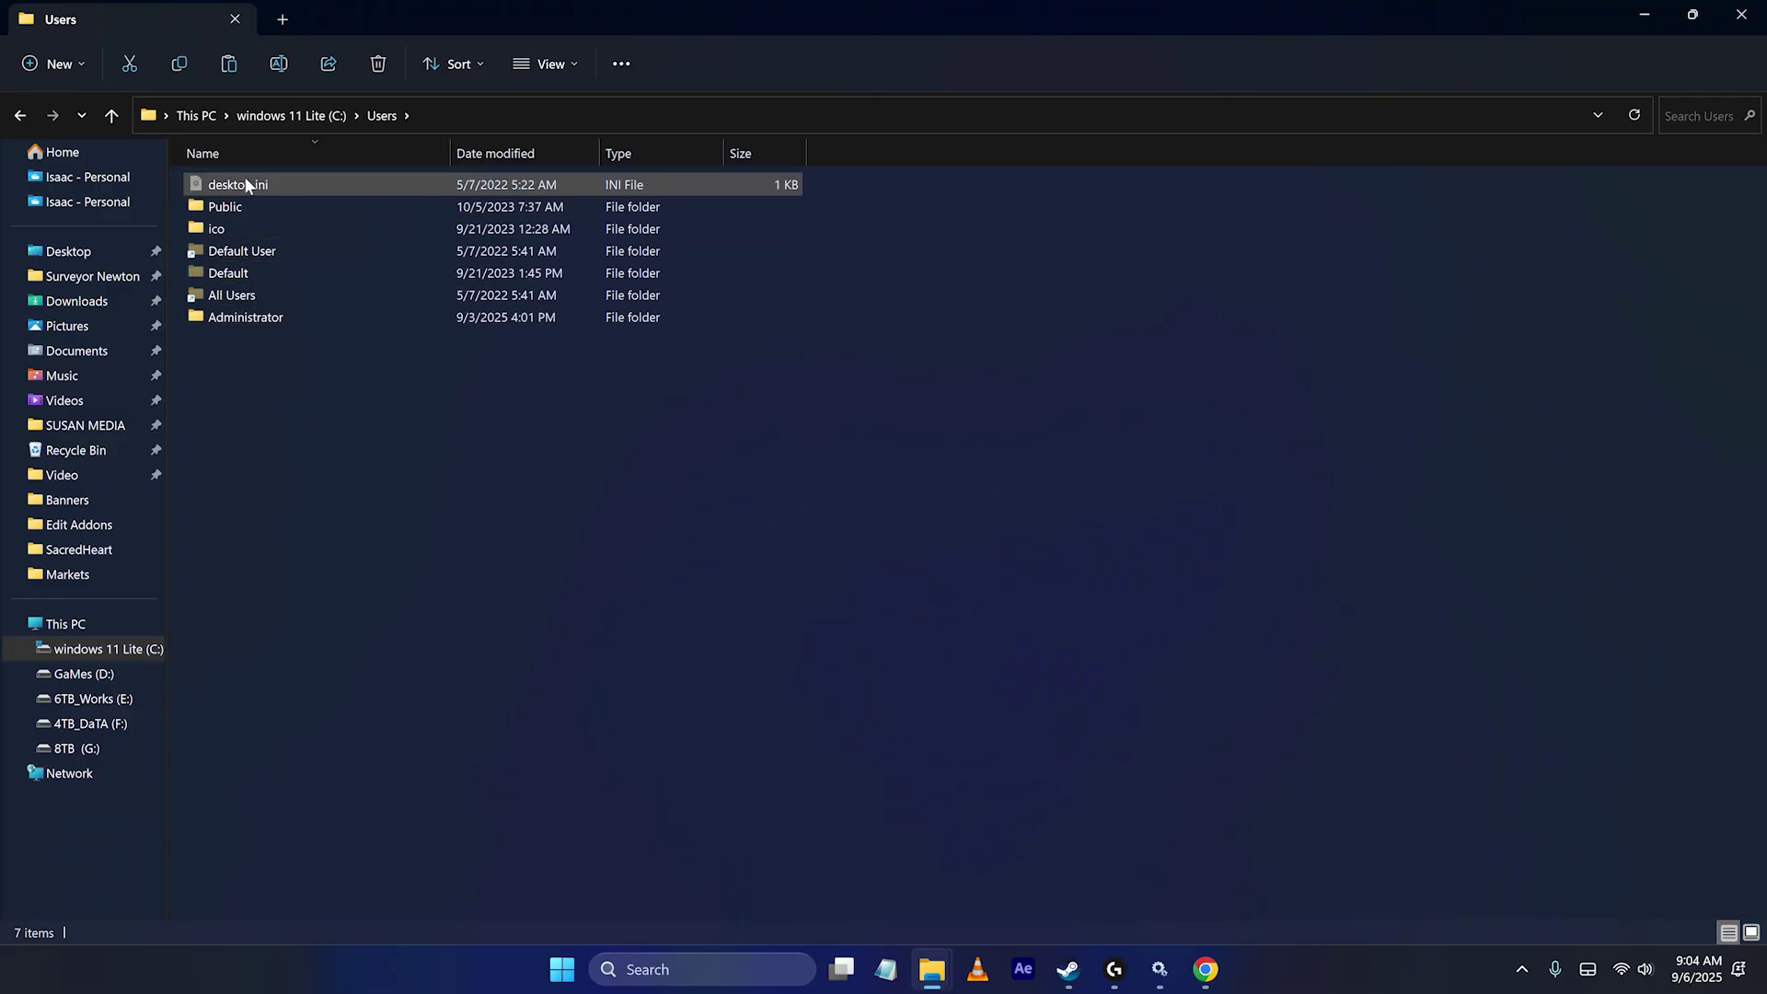
- Open Administrator > AppData > Local, backing out of an accidental Roaming detour
double_click(242, 318)
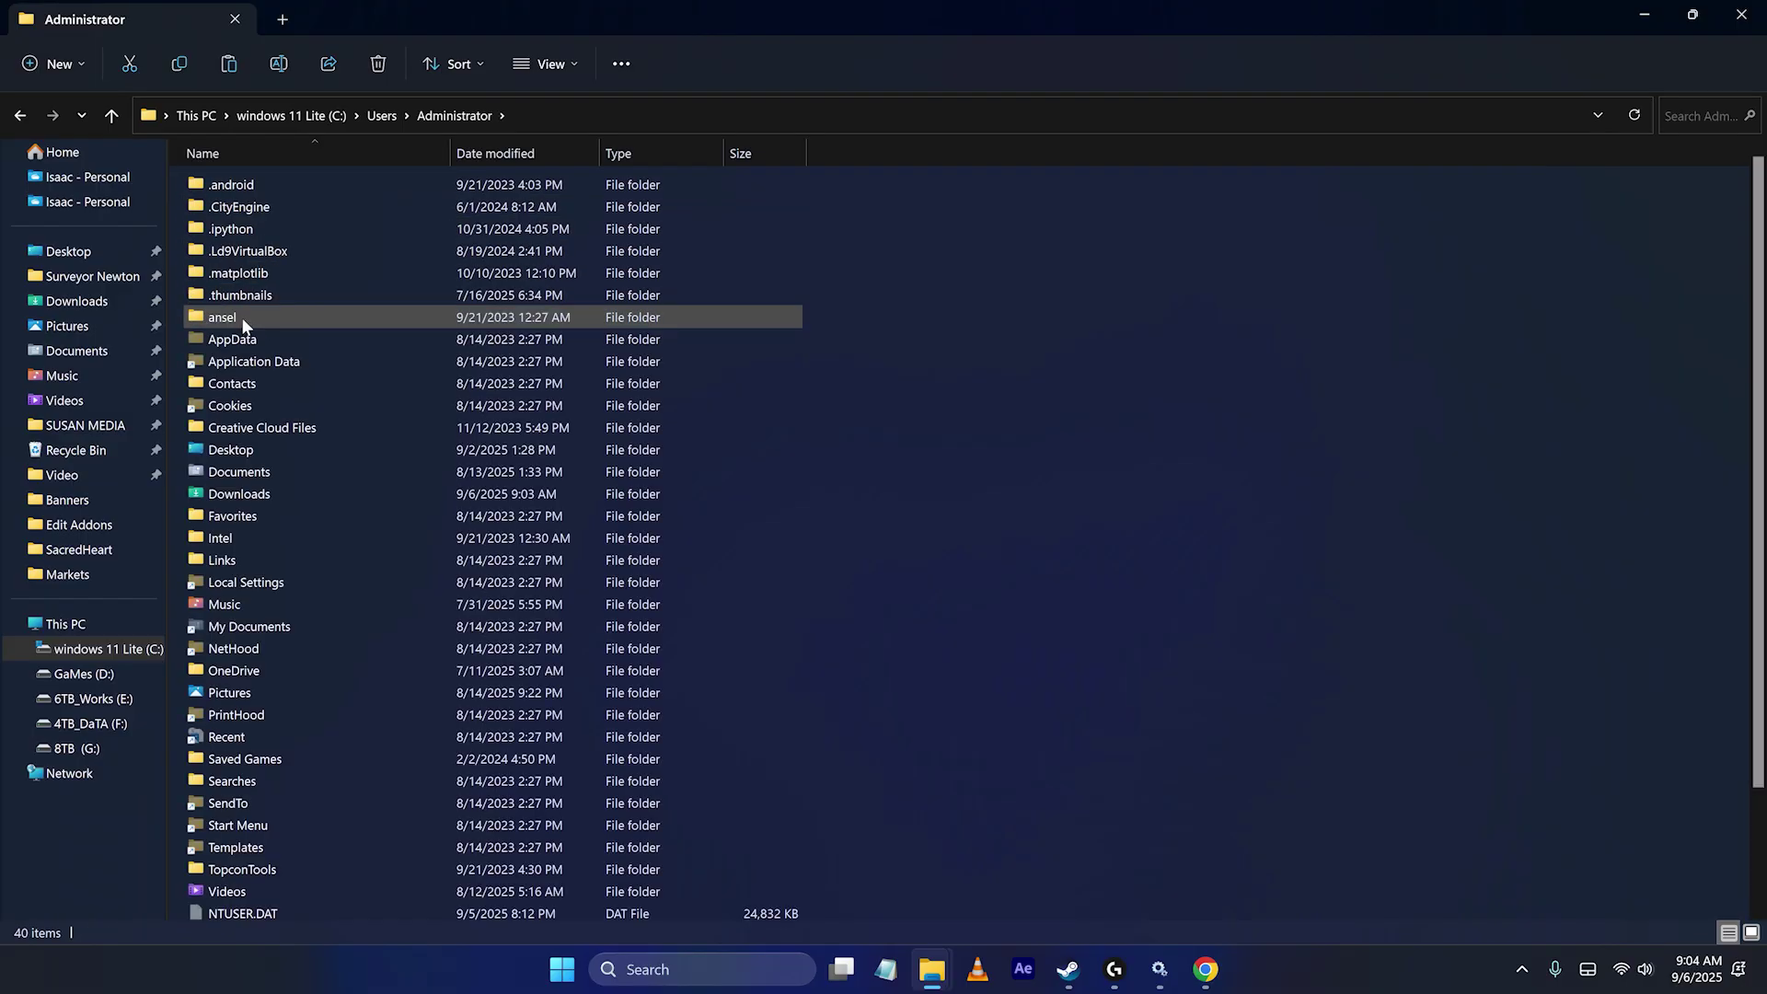
double_click(235, 341)
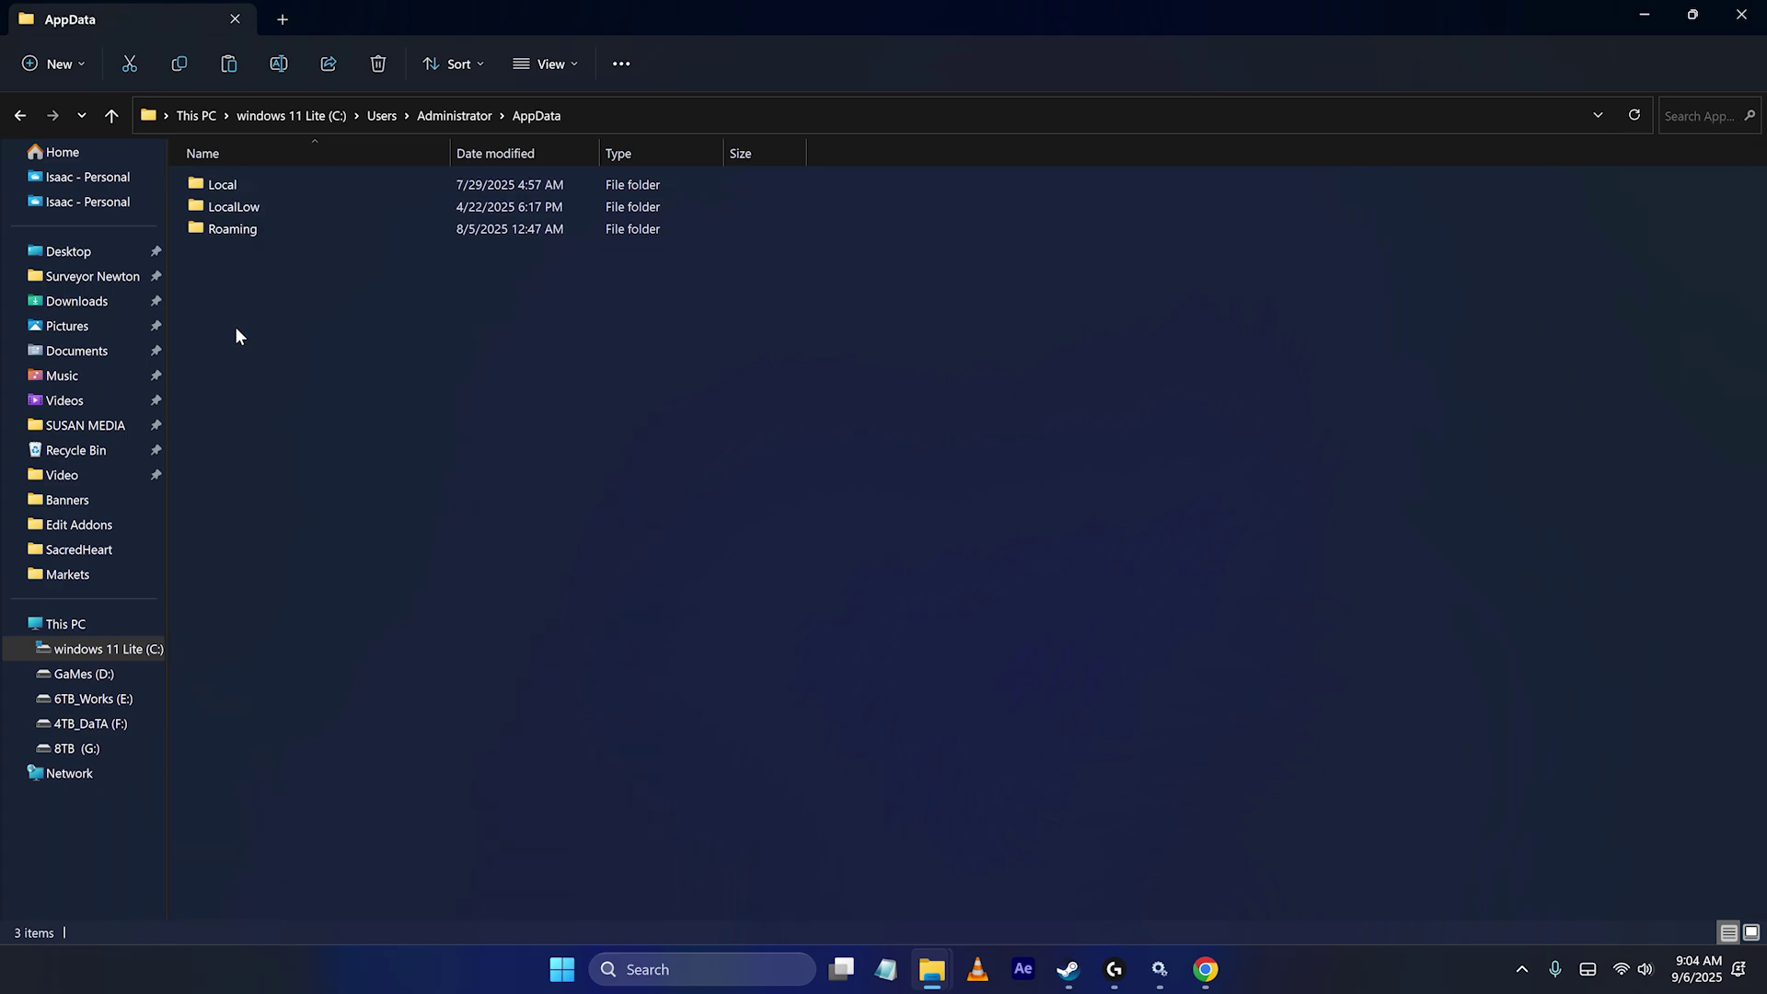
left_click(245, 229)
double_click(245, 233)
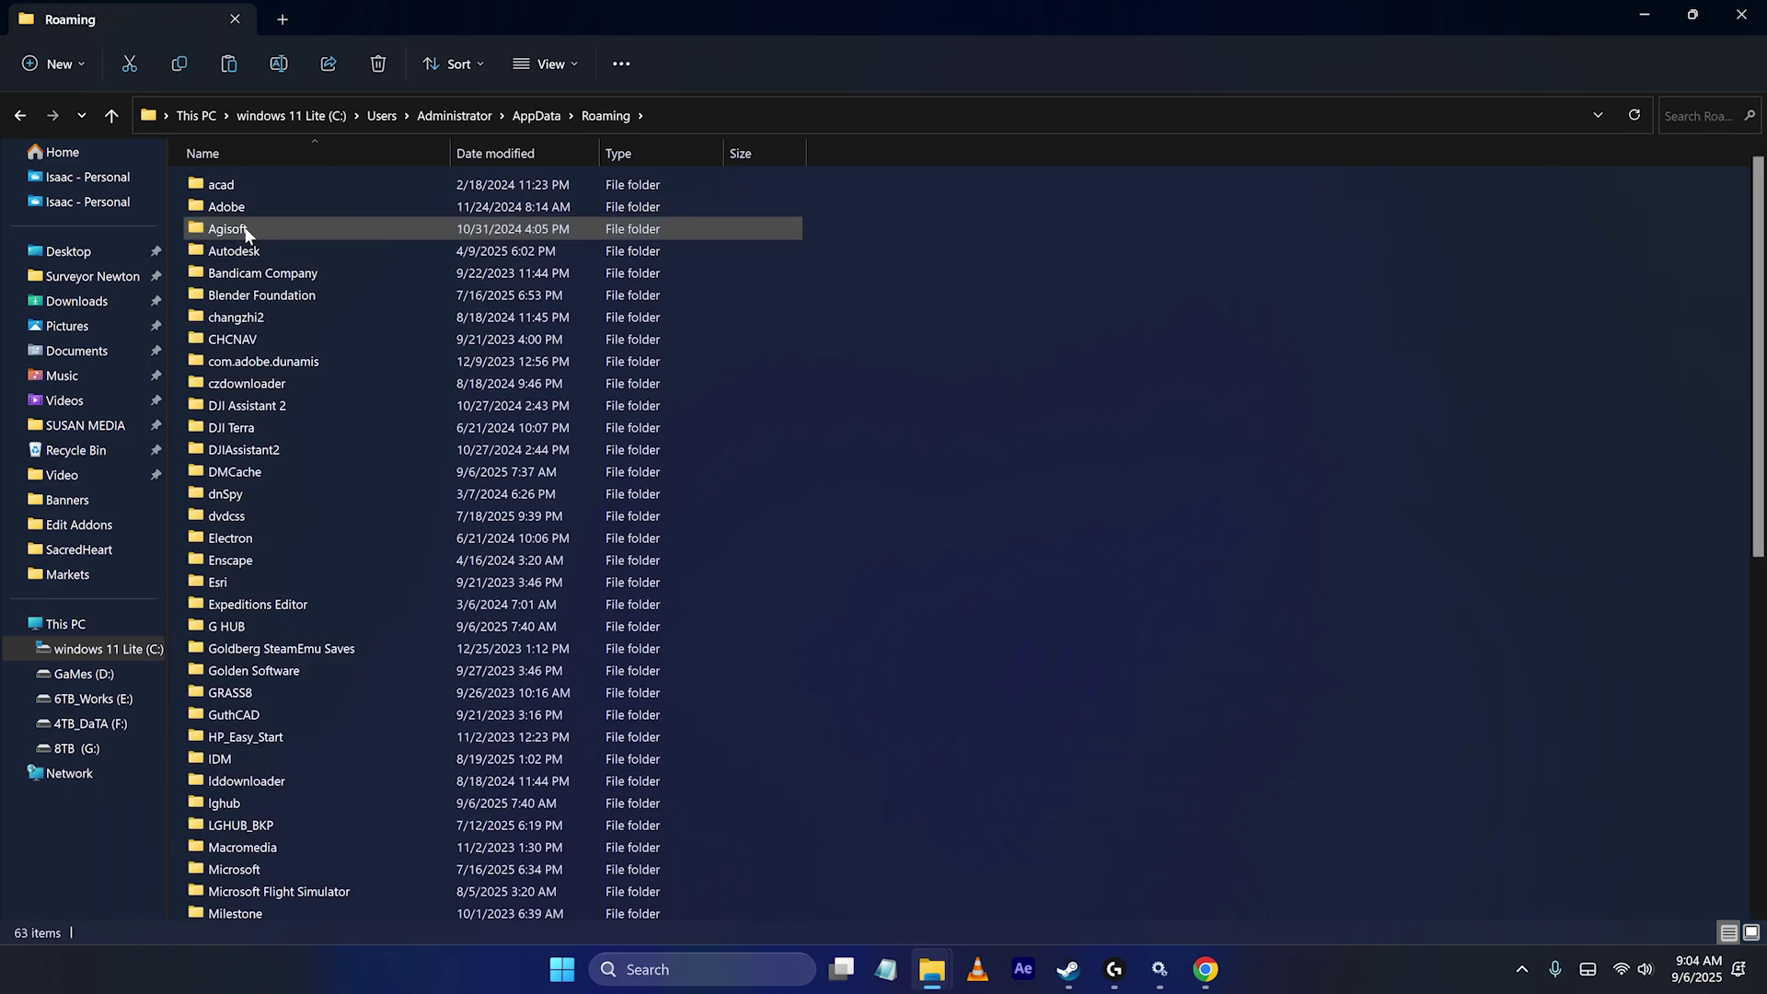
left_click(112, 116)
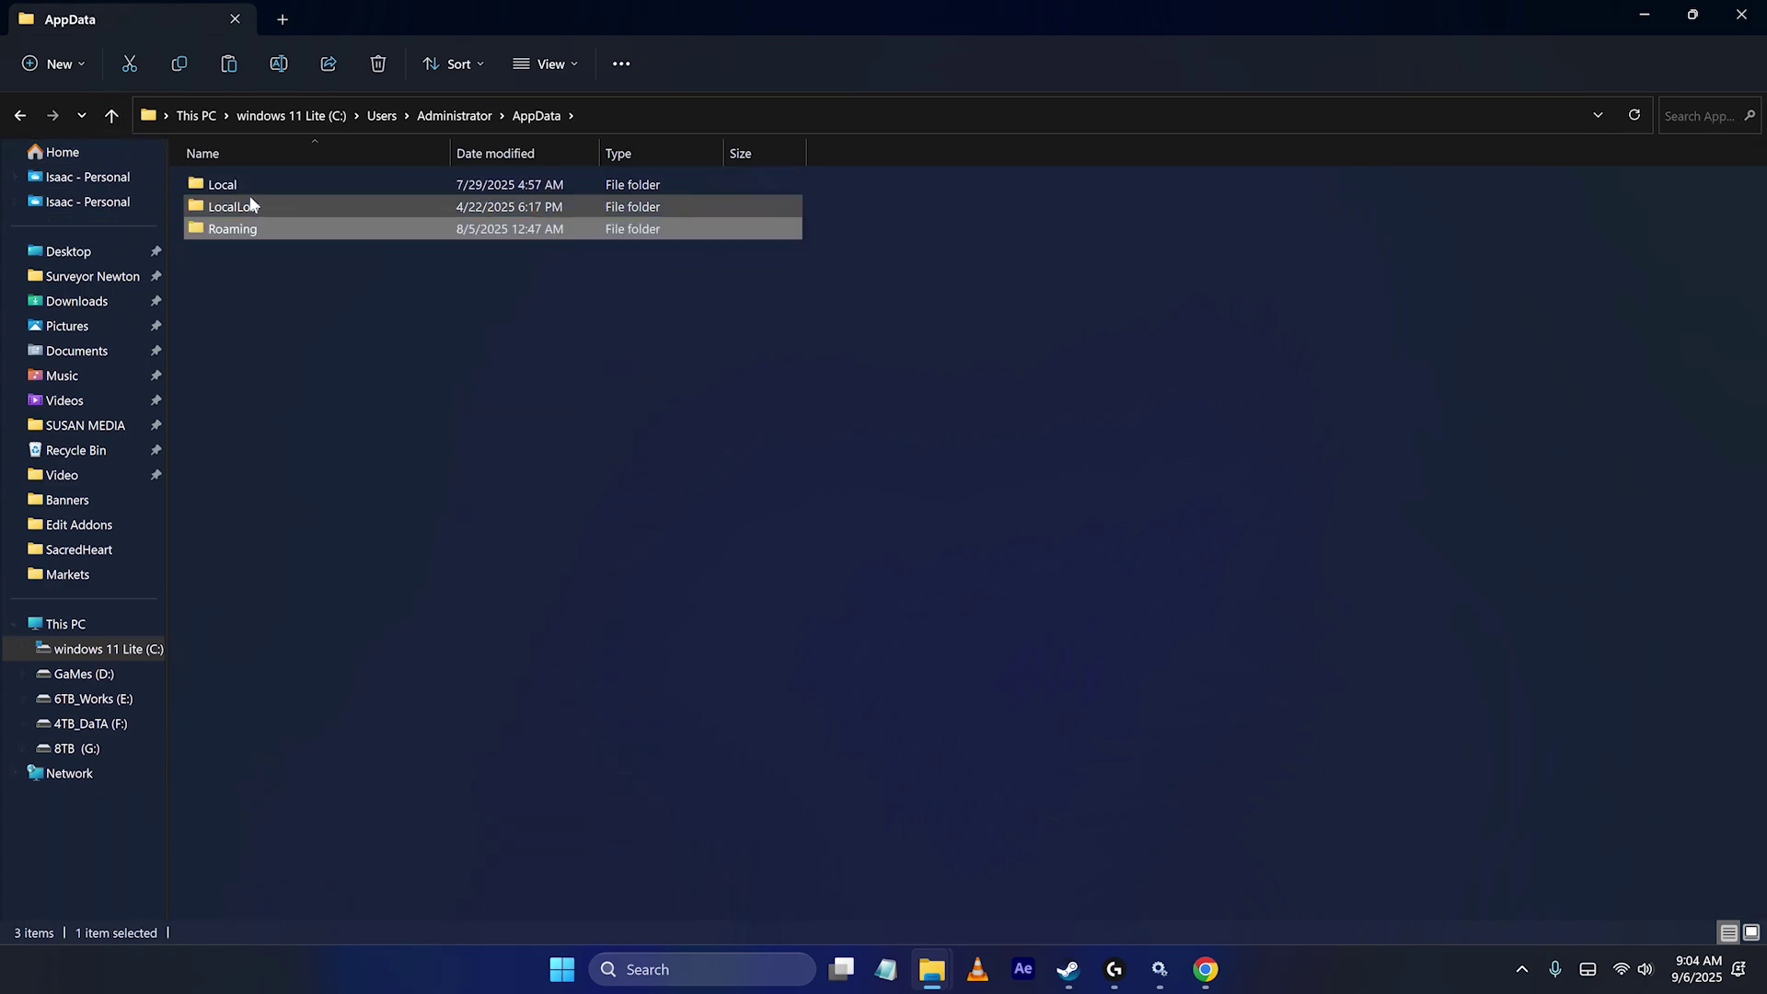
double_click(255, 186)
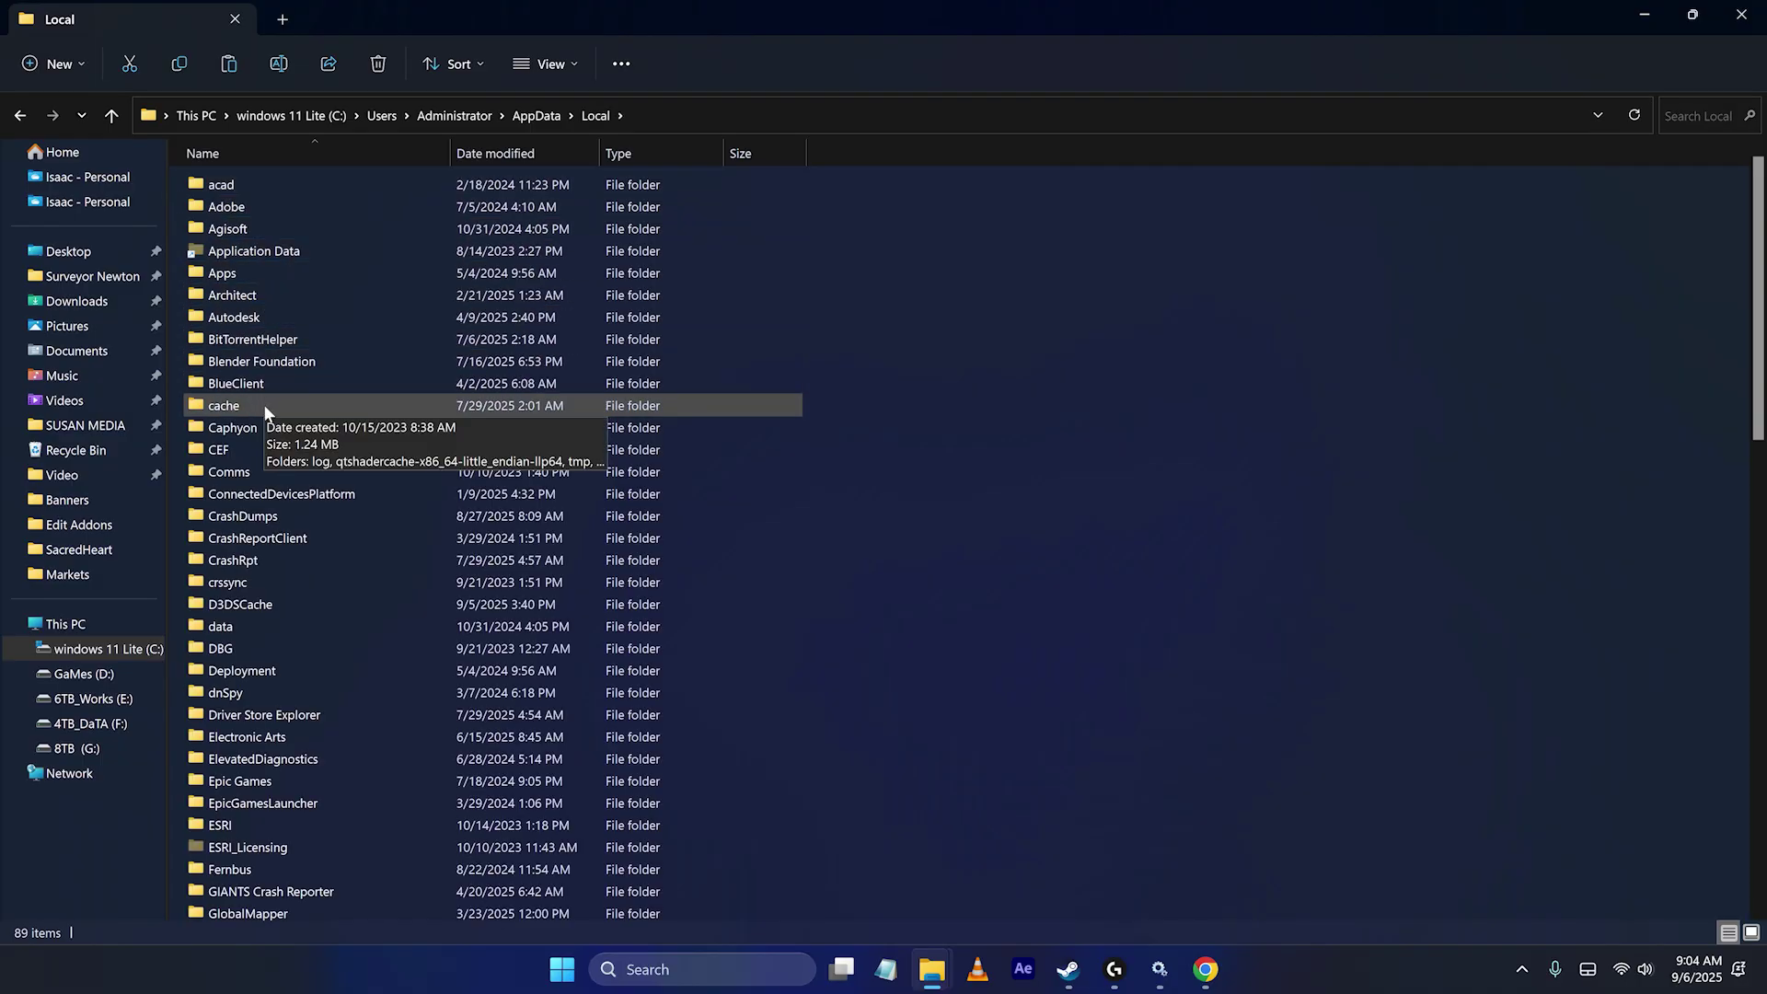
scroll(274, 521, "down", 4)
scroll(274, 535, "down", 1)
scroll(274, 544, "down", 3)
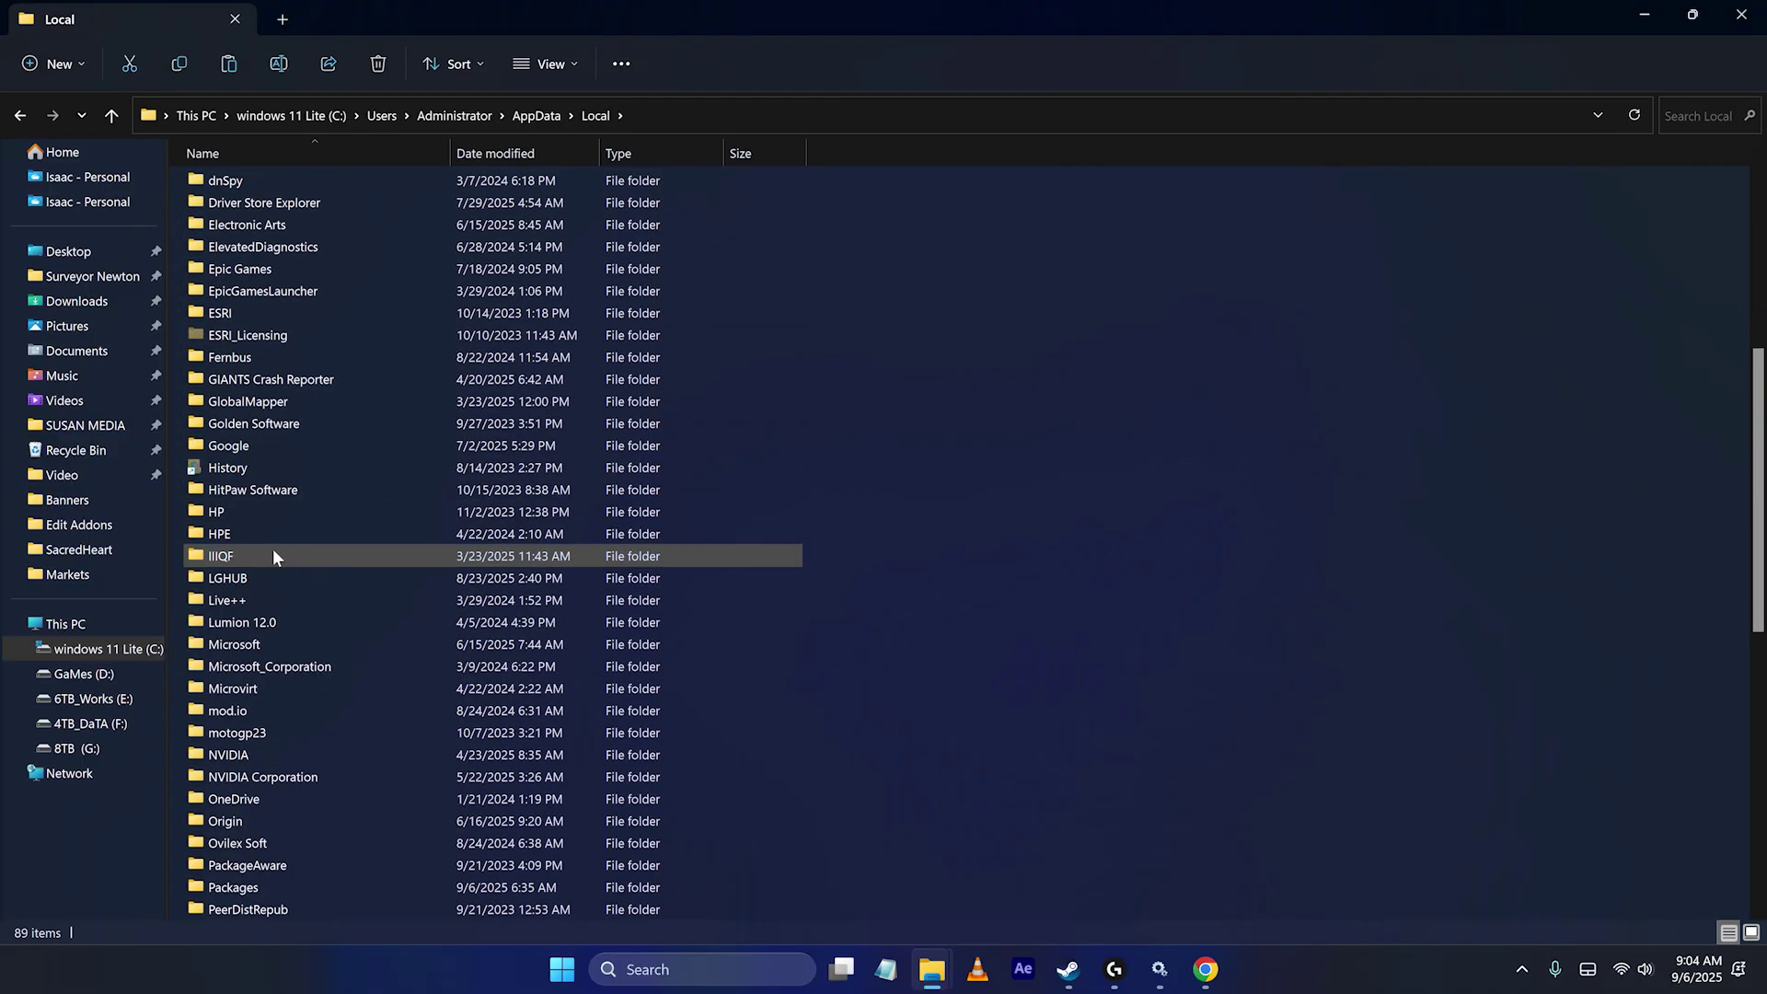
scroll(274, 551, "up", 2)
scroll(277, 550, "up", 2)
scroll(278, 550, "down", 15)
- Go into Saber > RoadCraftGame > storage > steam
key("s")
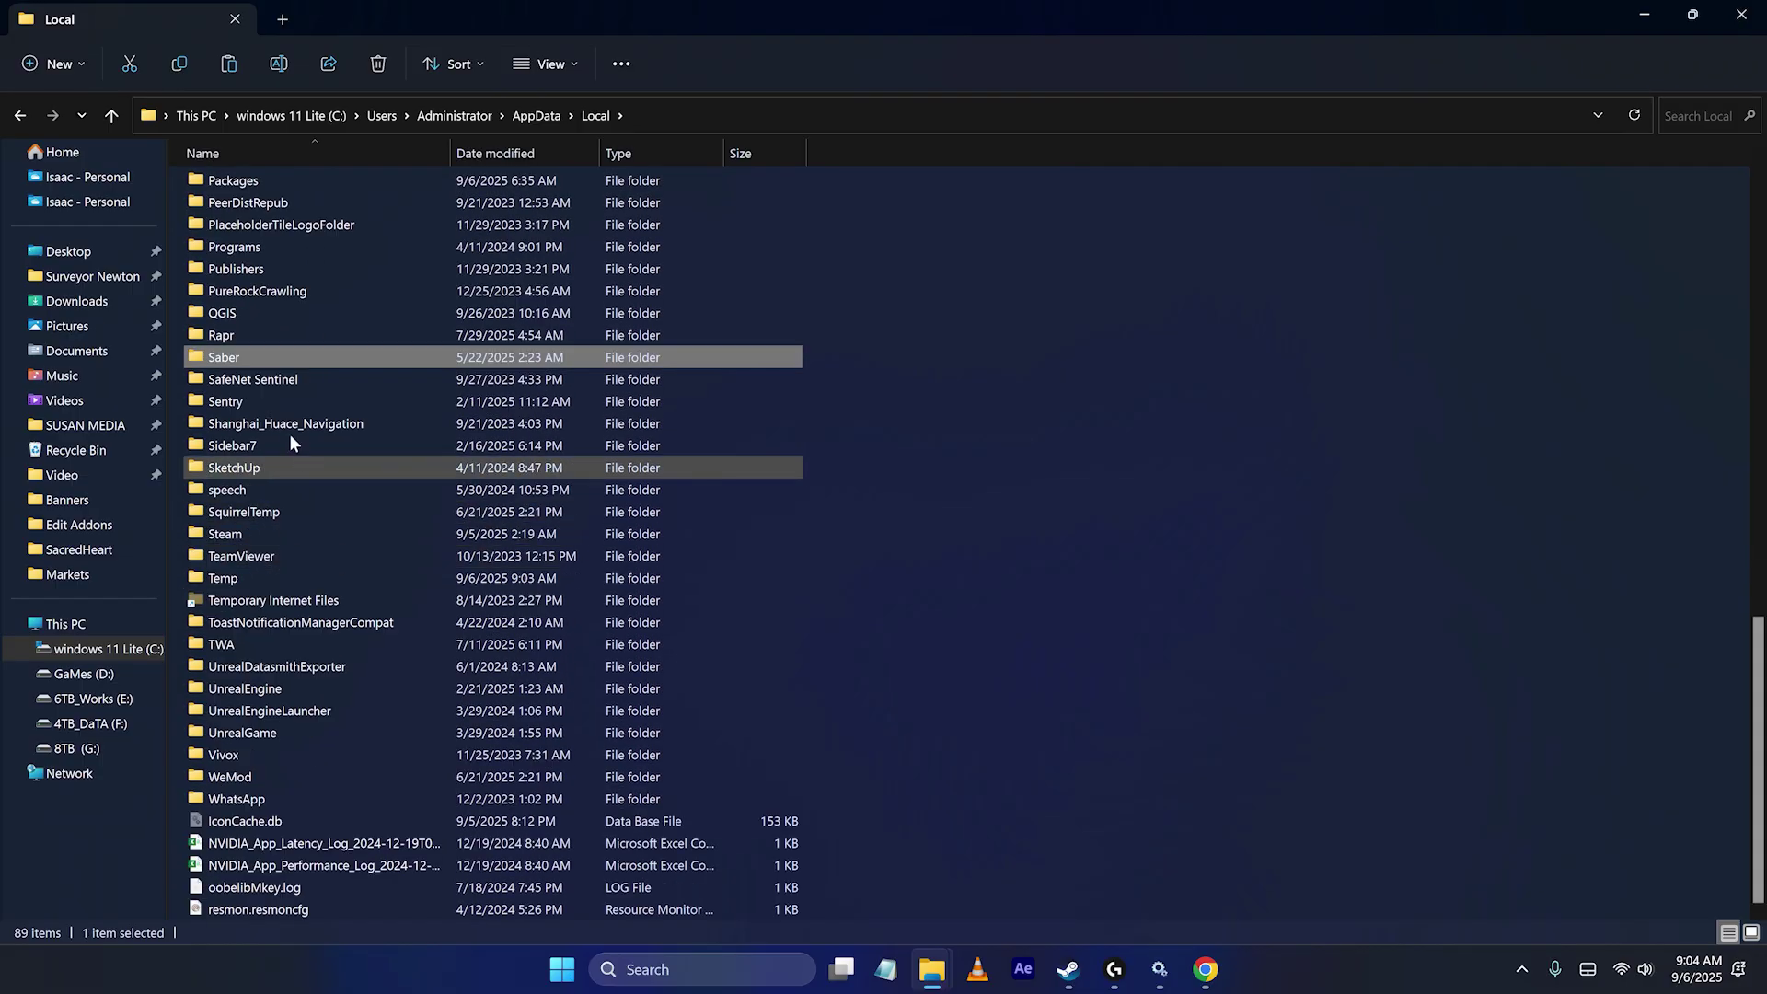
double_click(258, 357)
left_click(293, 209)
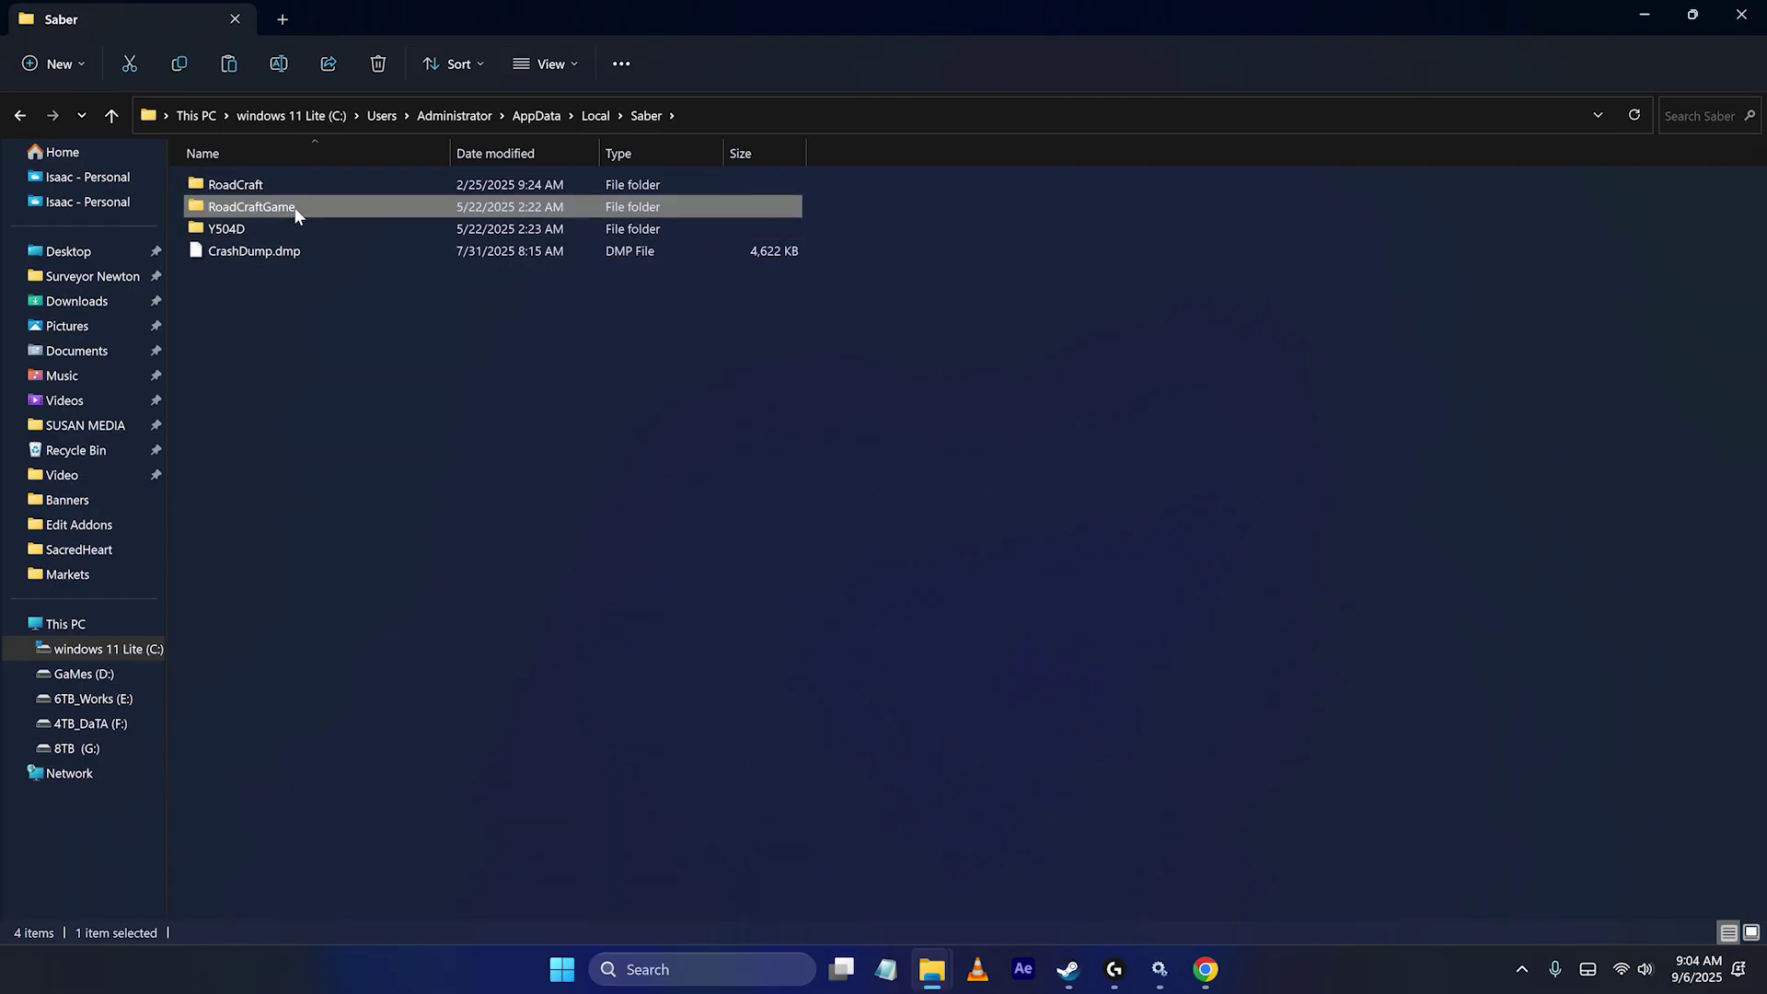
double_click(295, 210)
double_click(292, 207)
double_click(289, 206)
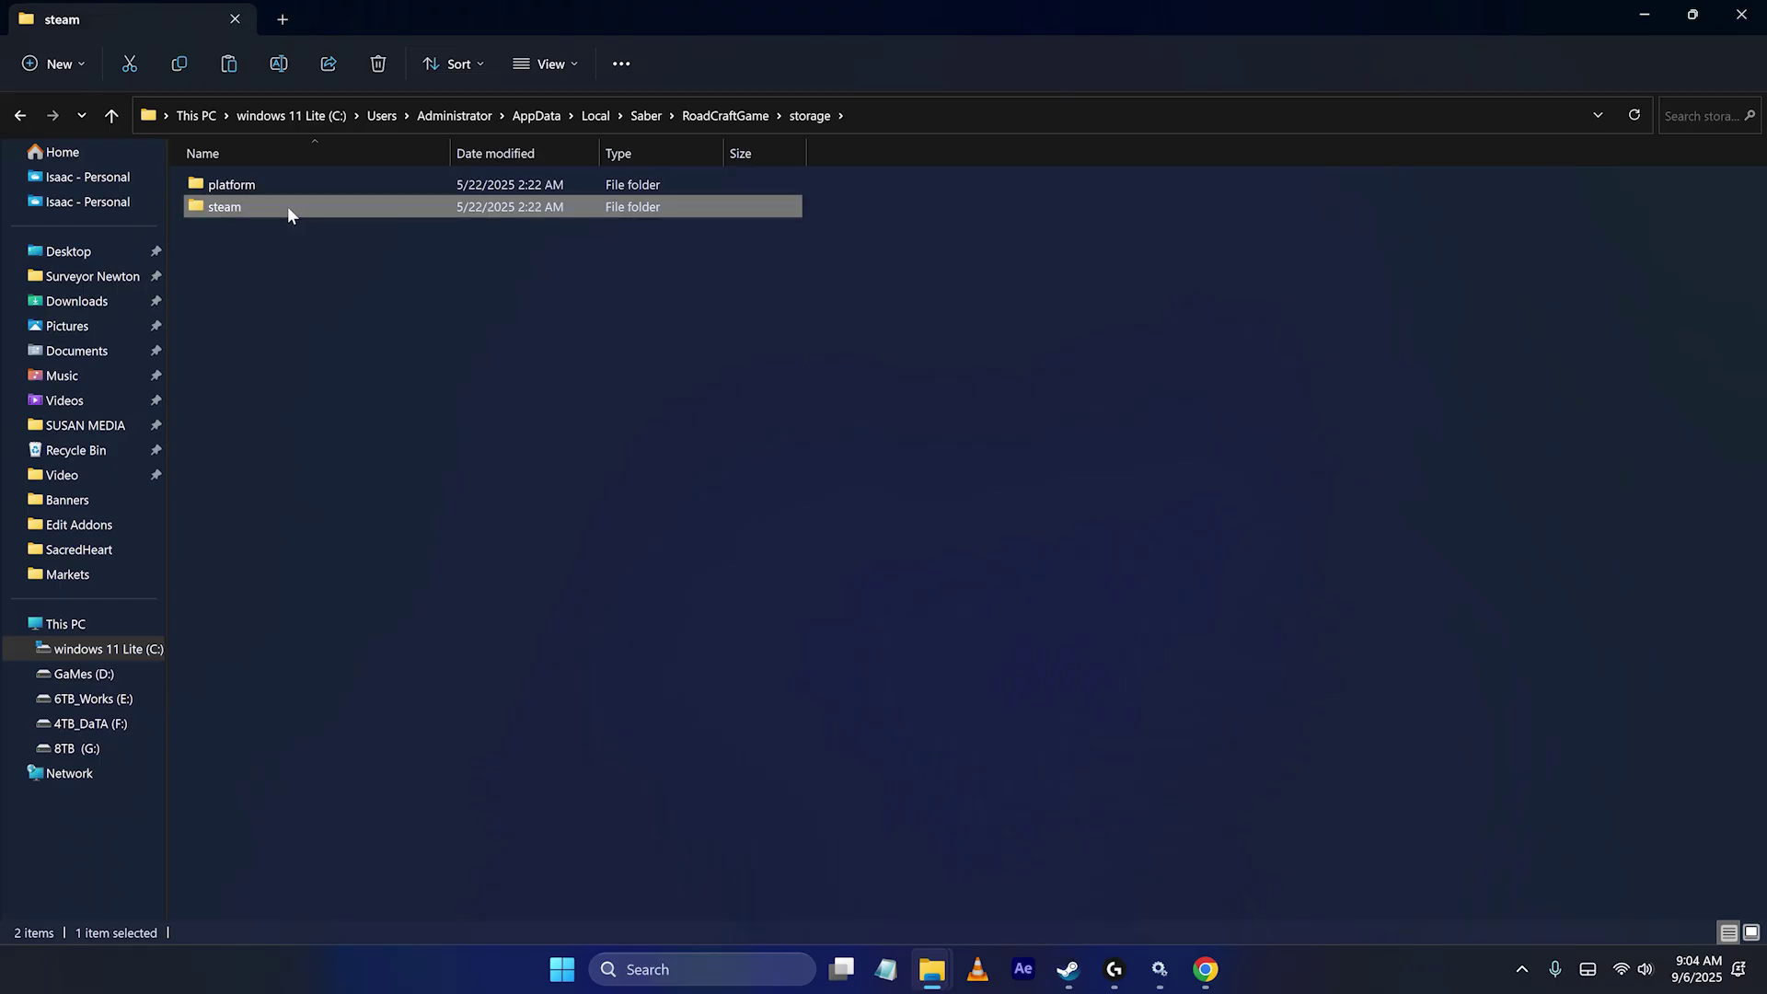
- Open user > account > Main > save > SLOT_0, backing out of the config folder
double_click(275, 185)
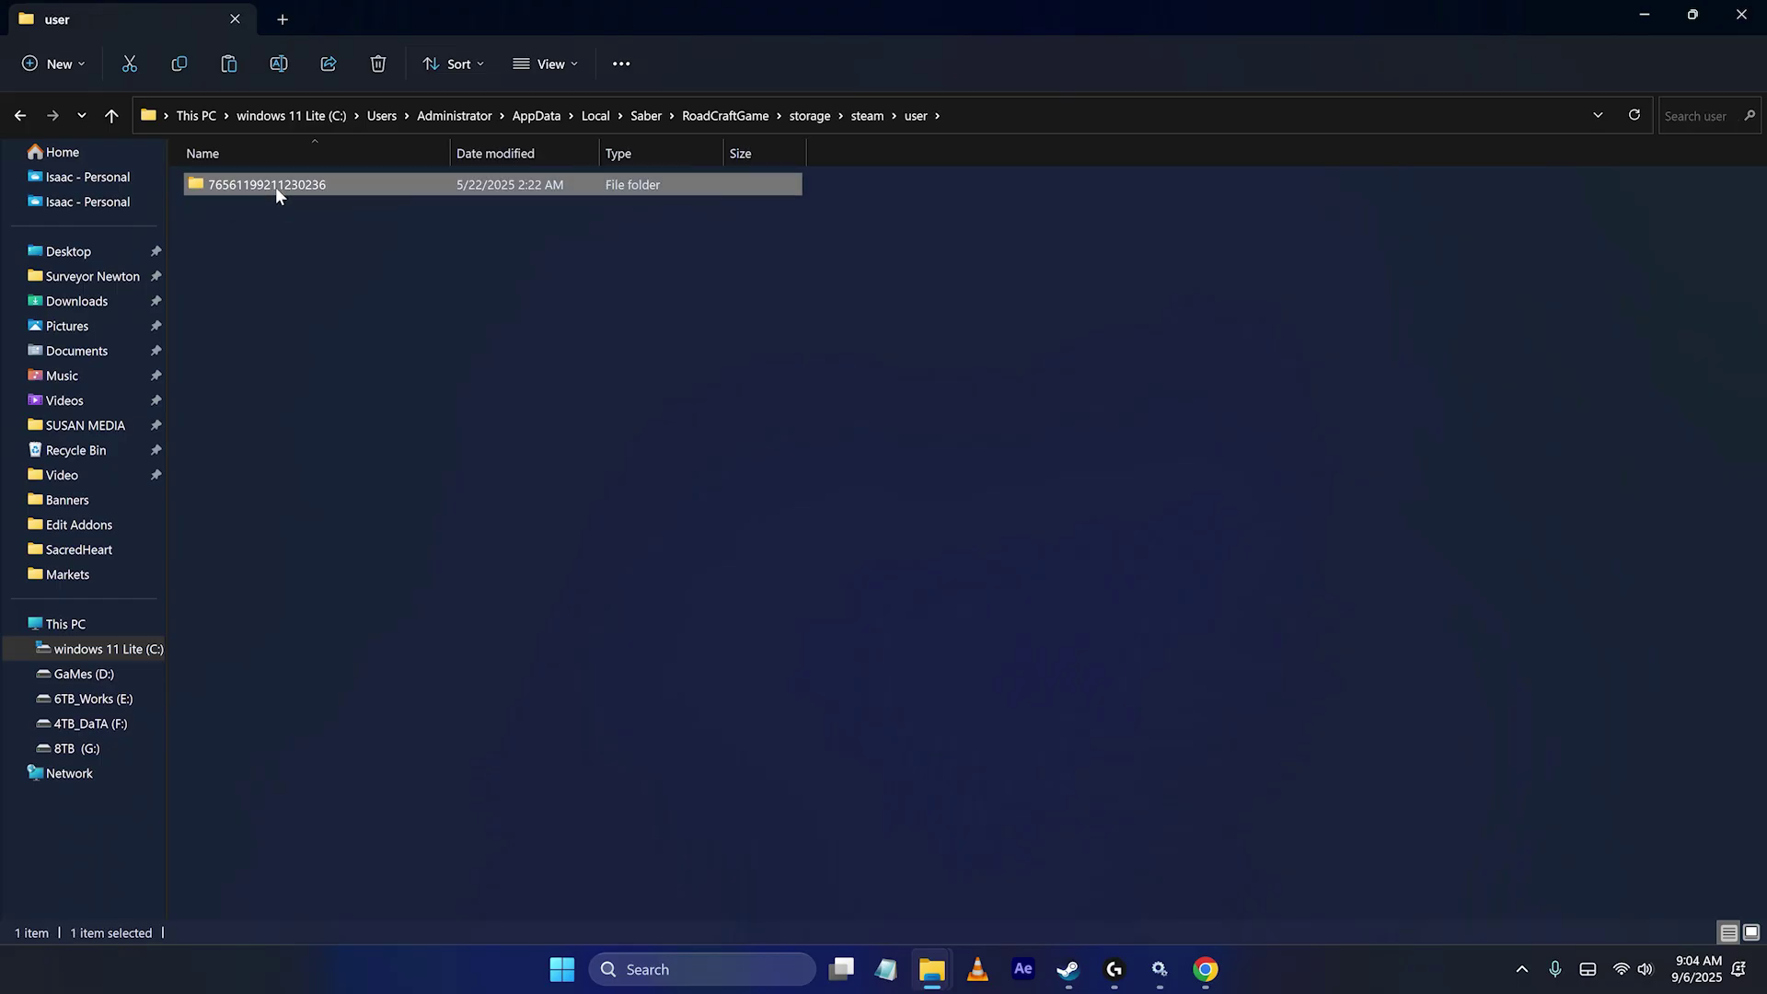
double_click(274, 185)
double_click(275, 187)
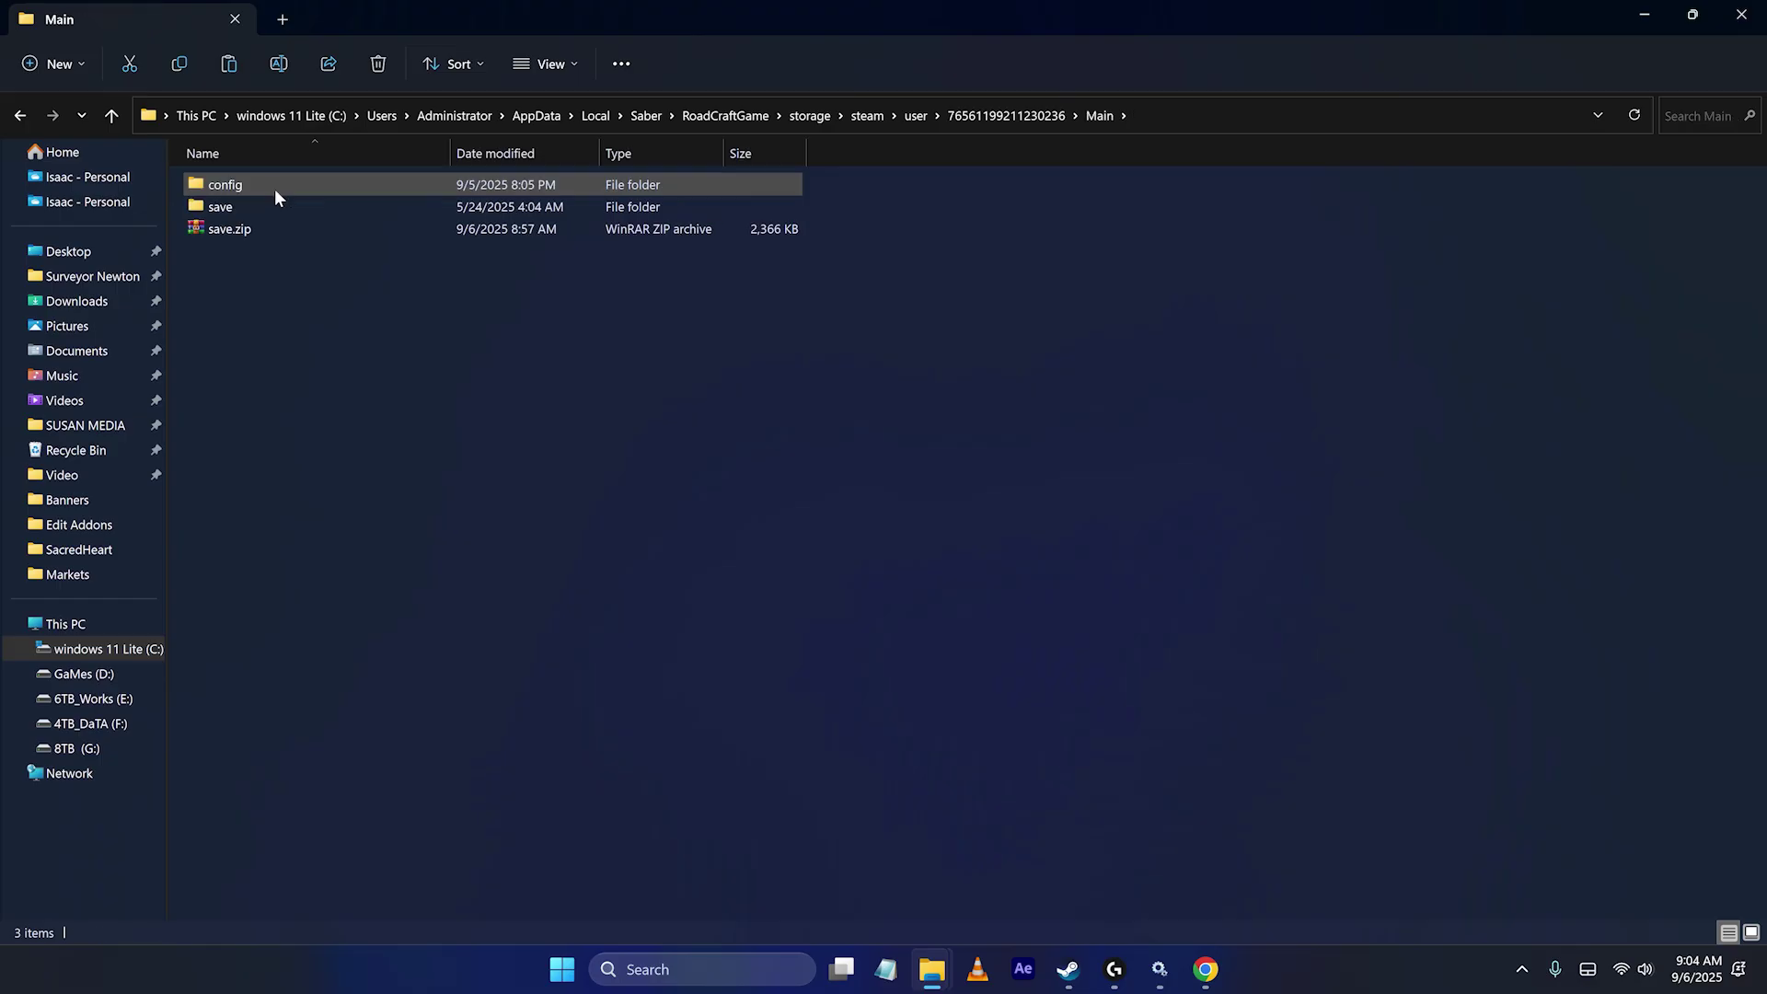
double_click(276, 188)
left_click(110, 121)
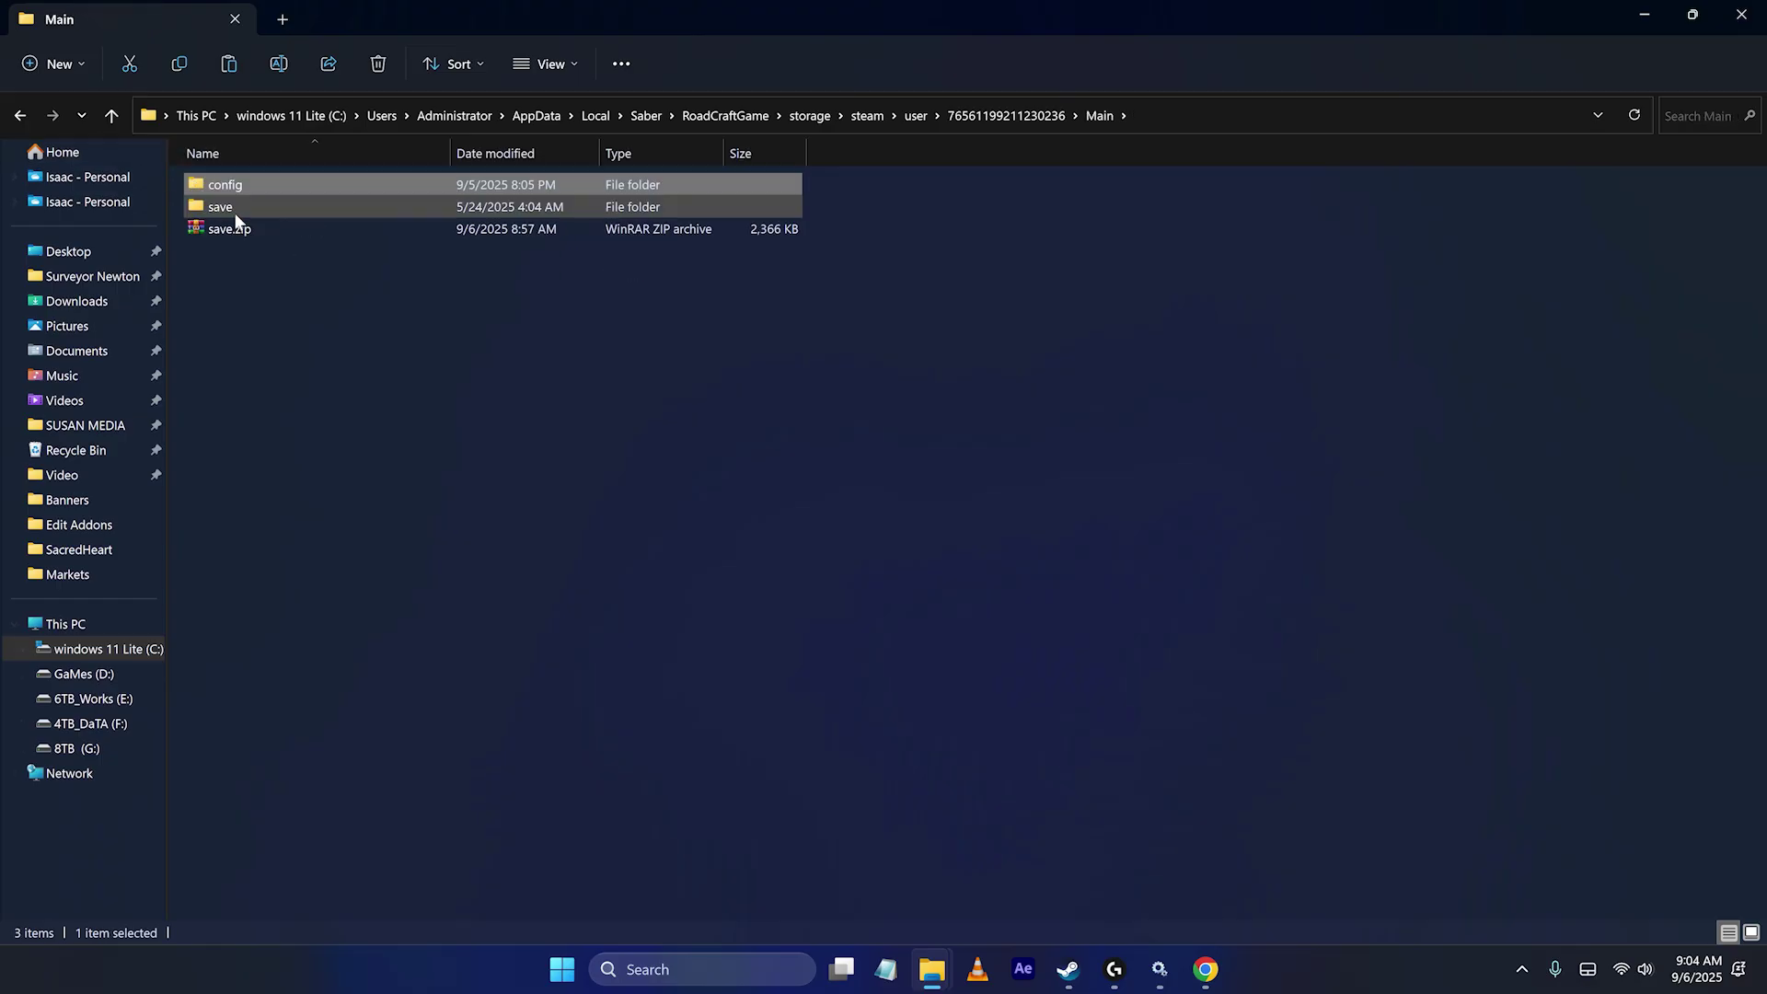
double_click(244, 204)
double_click(259, 184)
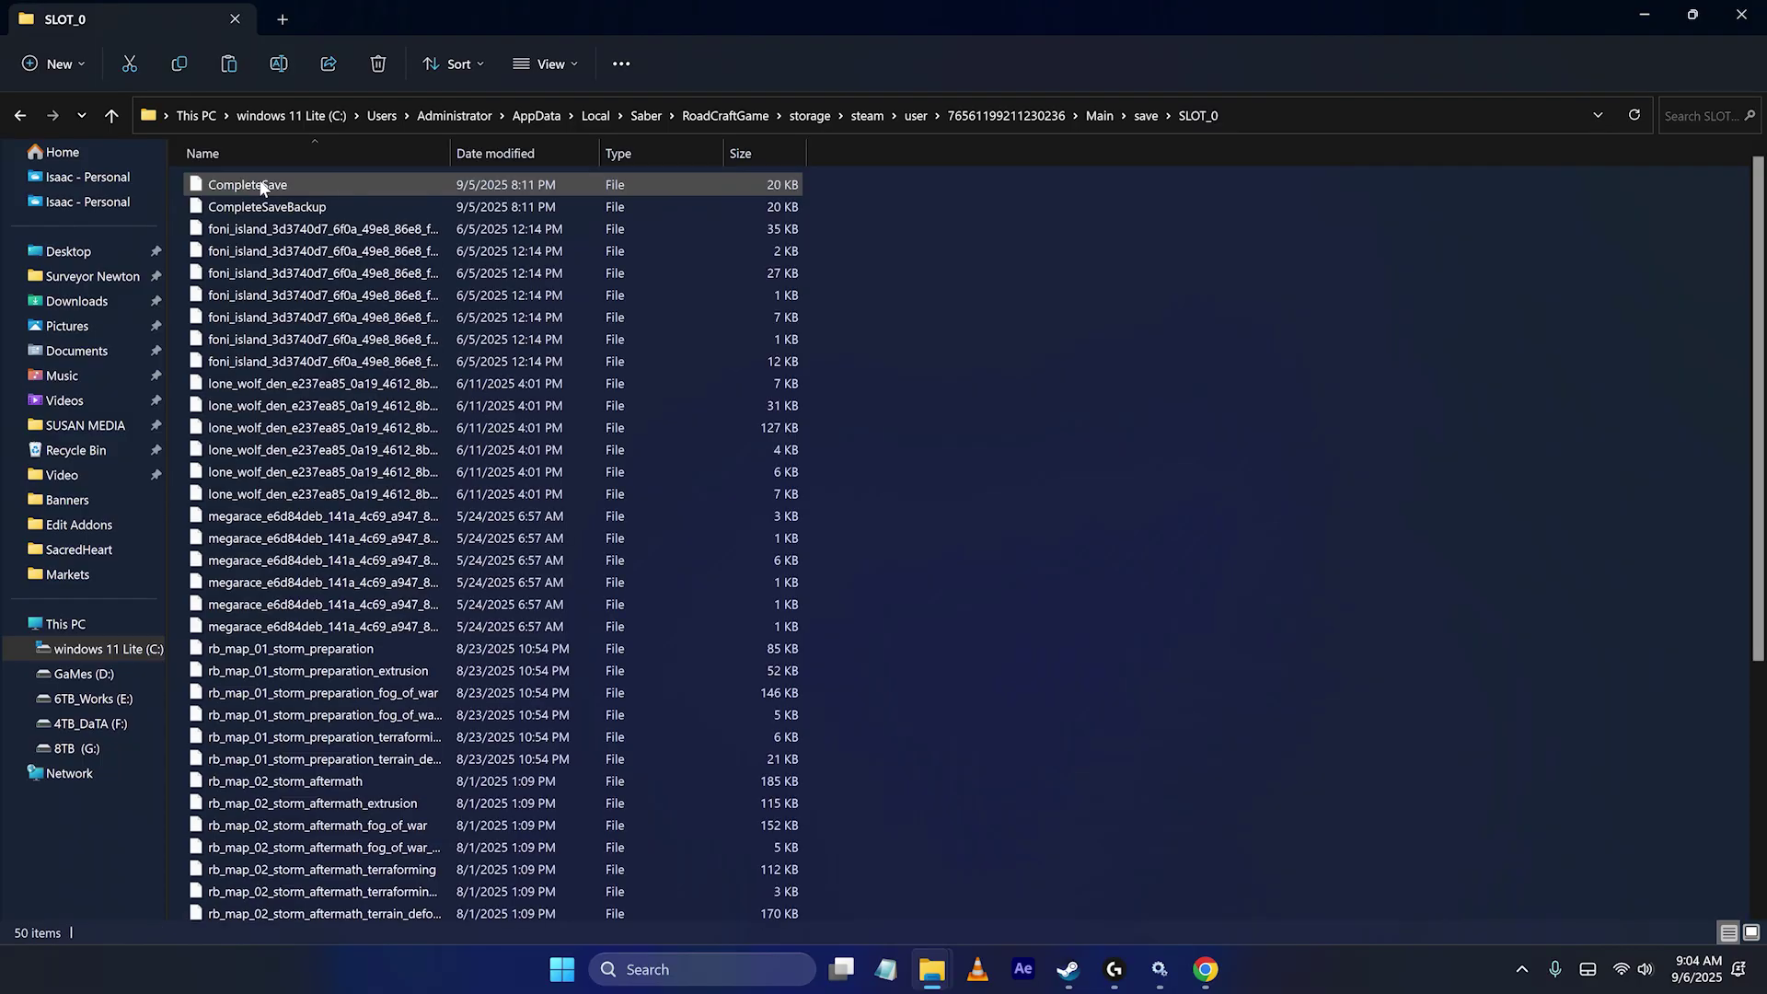
- Select CompleteSave in SLOT_0 and bring up its context menu
left_click(255, 181)
right_click(256, 181)
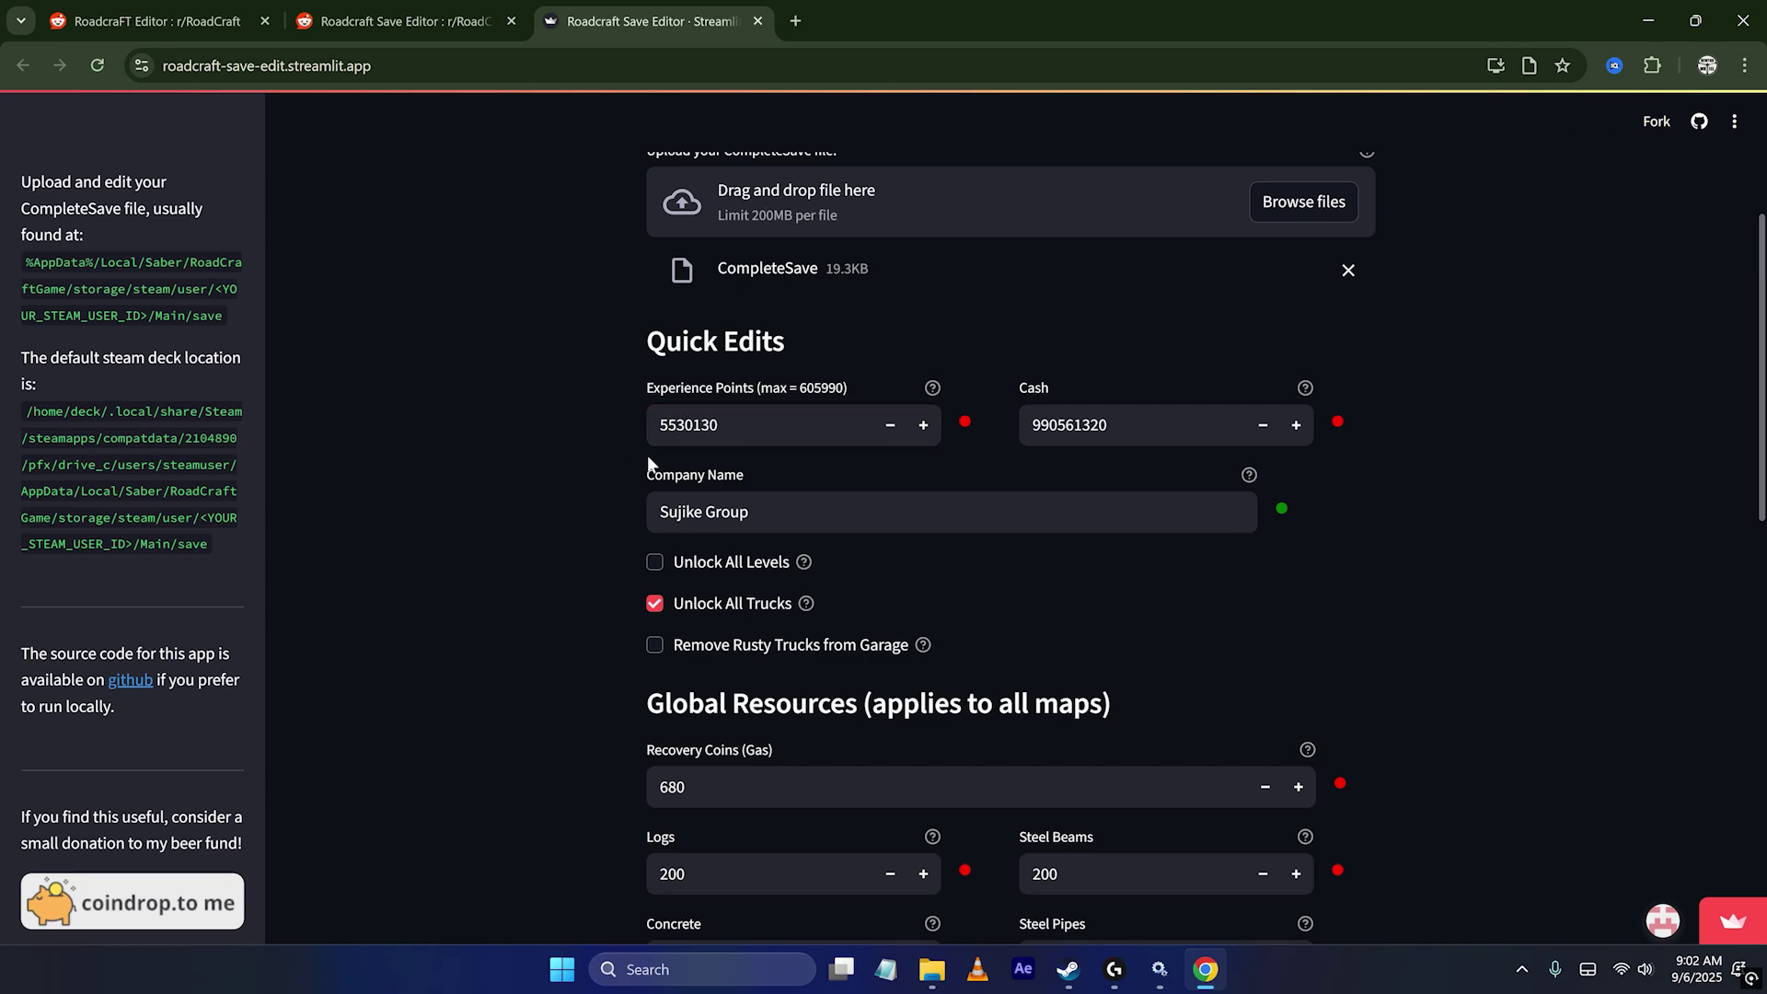
mouse_move(1305, 388)
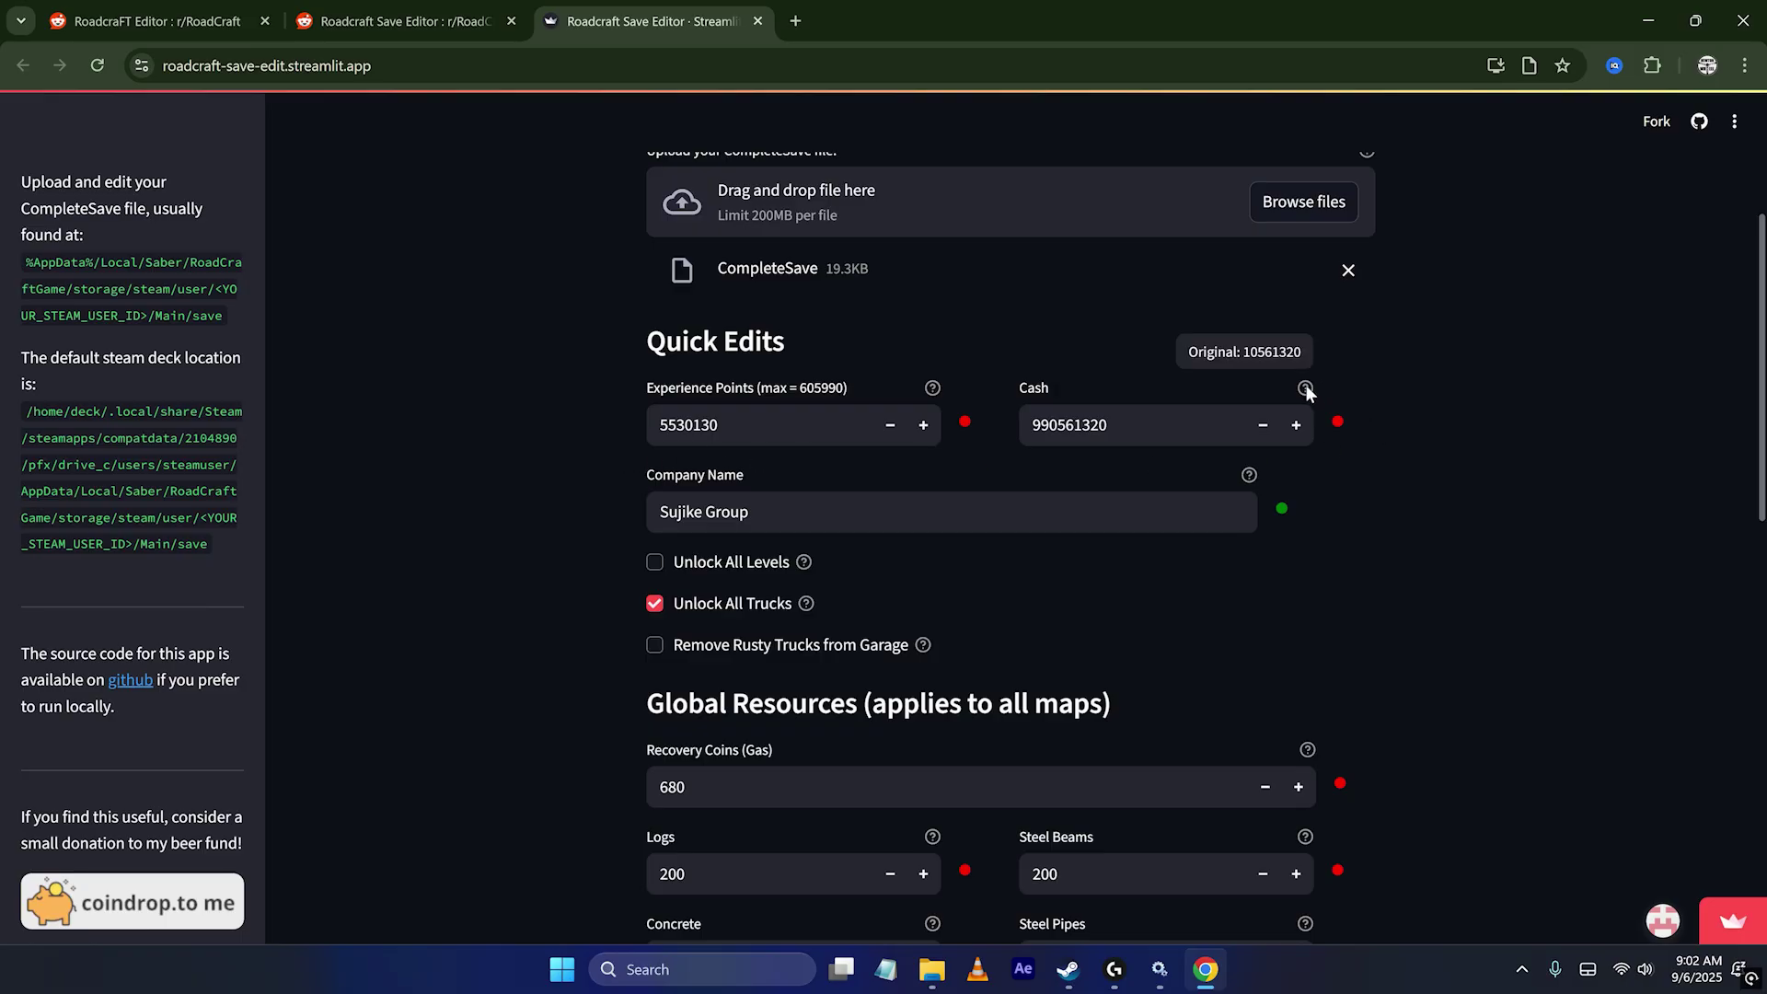
scroll(554, 488, "down", 2)
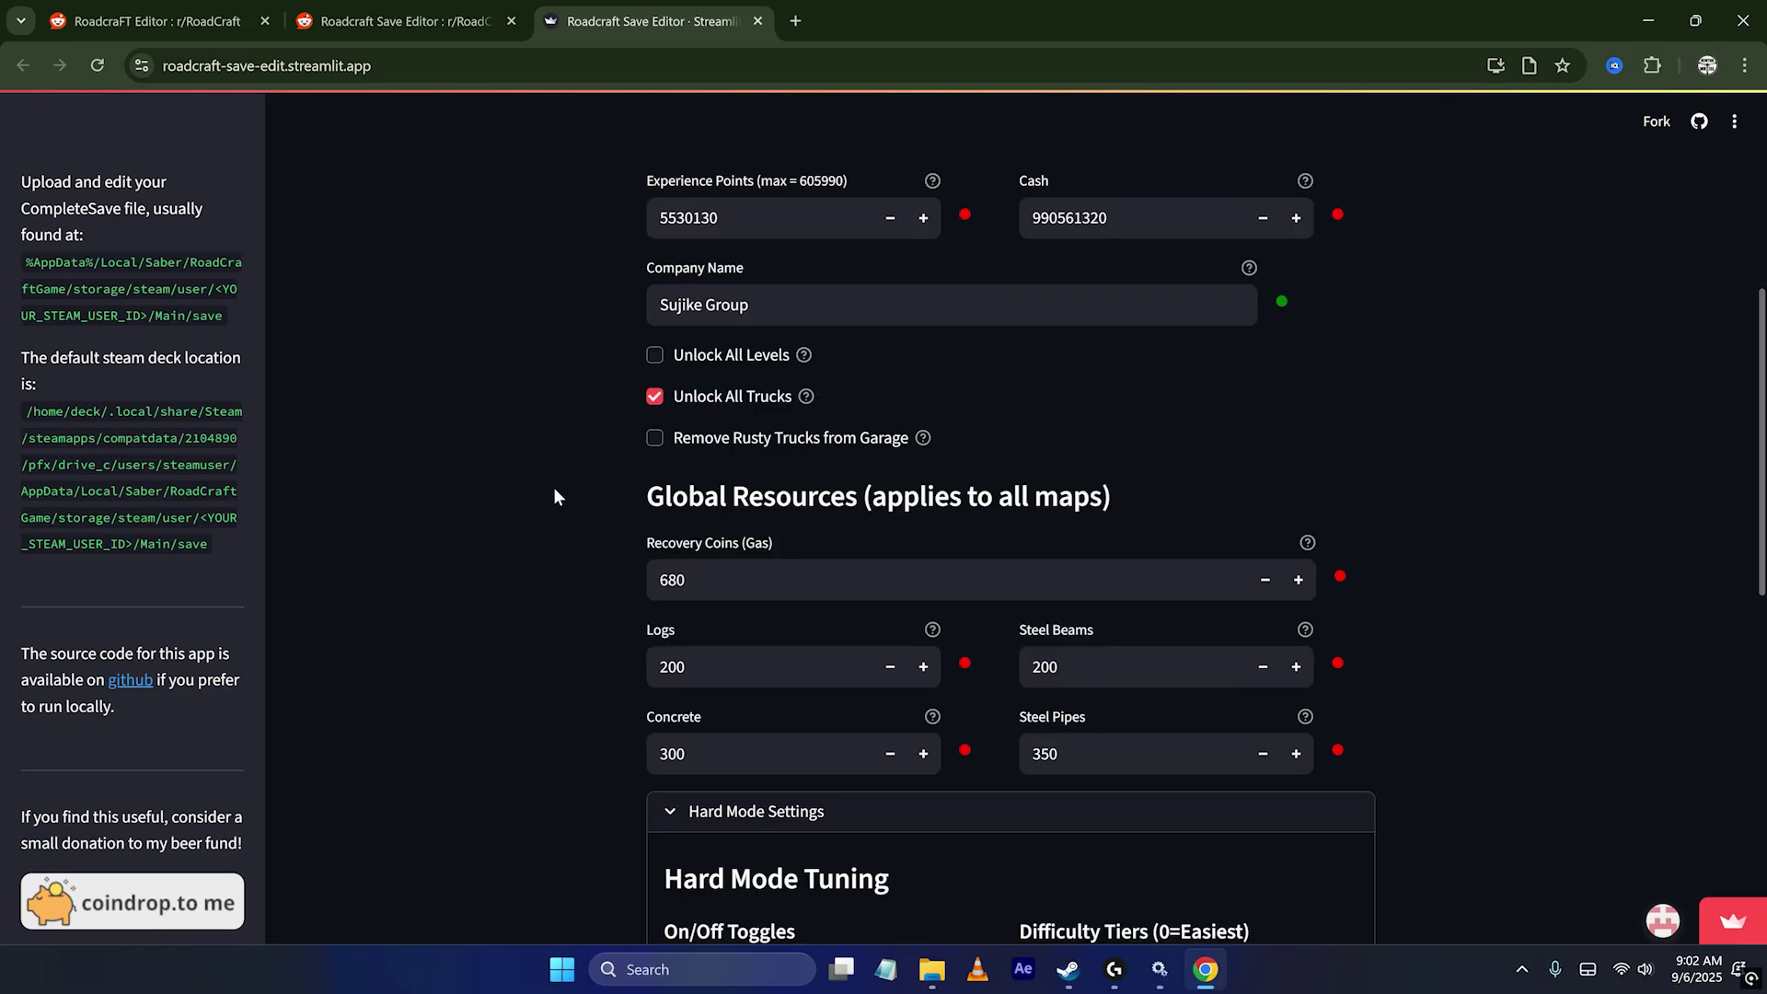
scroll(555, 488, "down", 3)
scroll(554, 488, "down", 1)
scroll(554, 487, "down", 2)
scroll(554, 488, "up", 2)
scroll(553, 487, "down", 2)
scroll(554, 496, "down", 1)
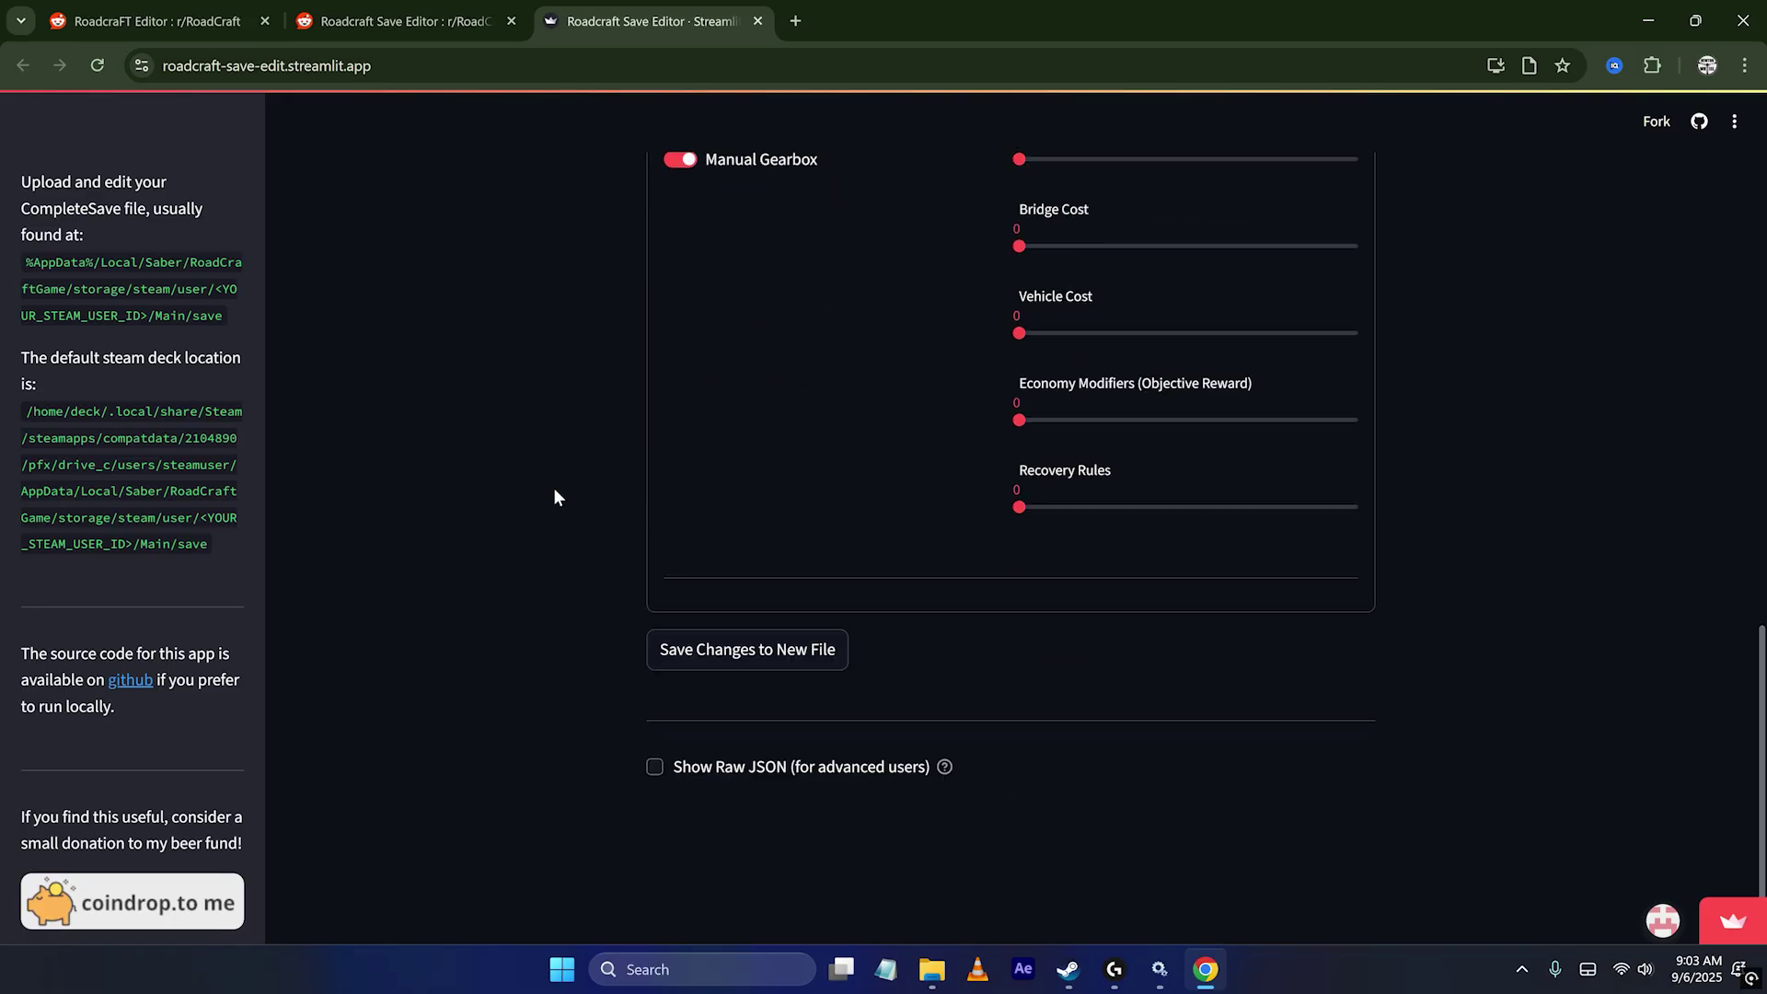
- Rebuild the save with the new XP and cash, and download the new CompleteSave
left_click(719, 652)
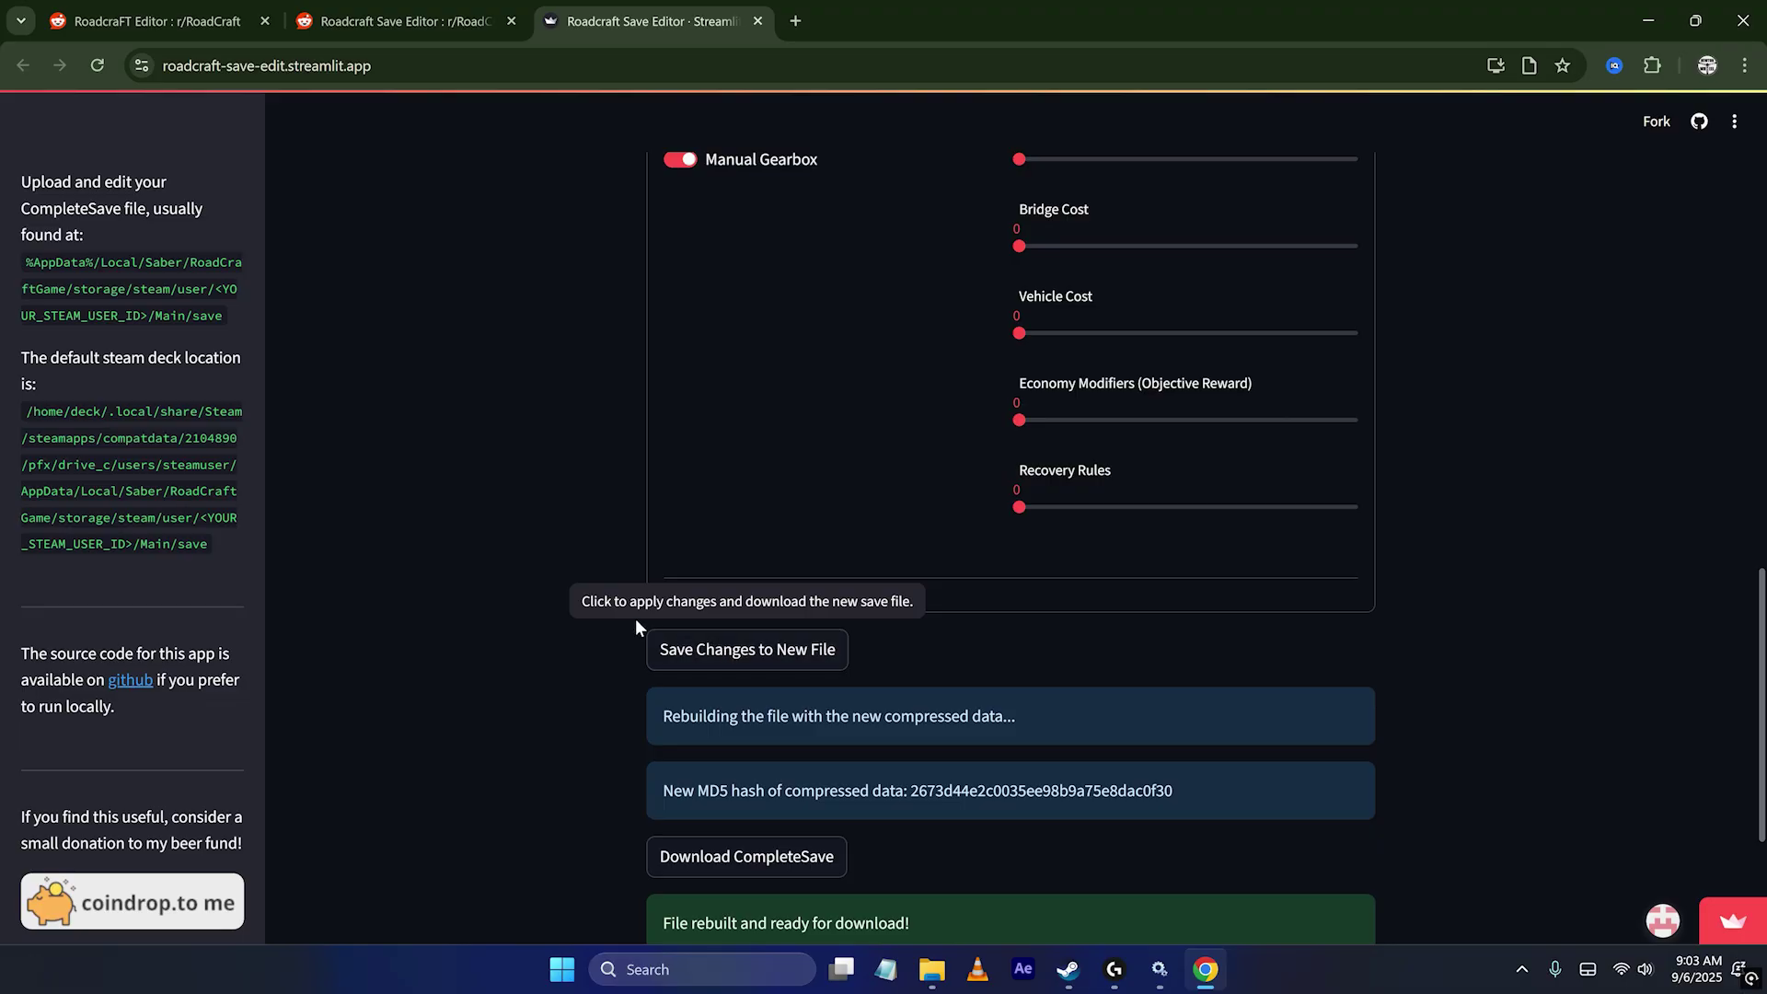
scroll(493, 553, "down", 2)
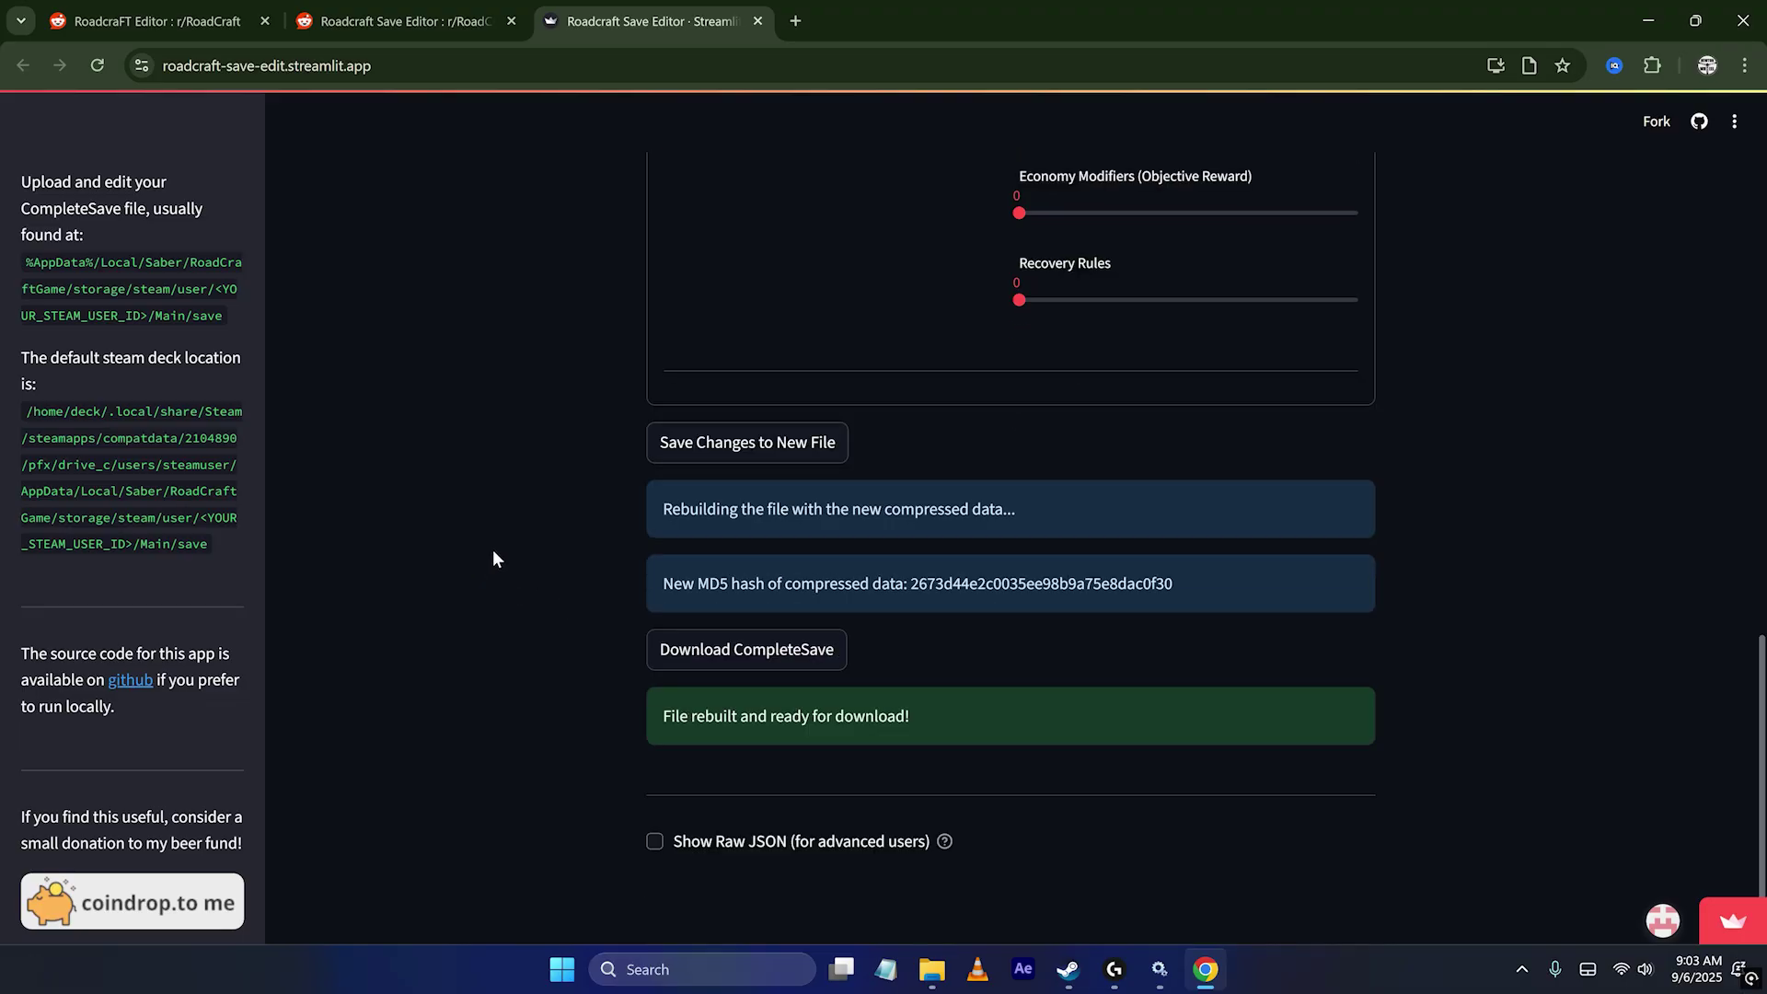
scroll(492, 553, "down", 1)
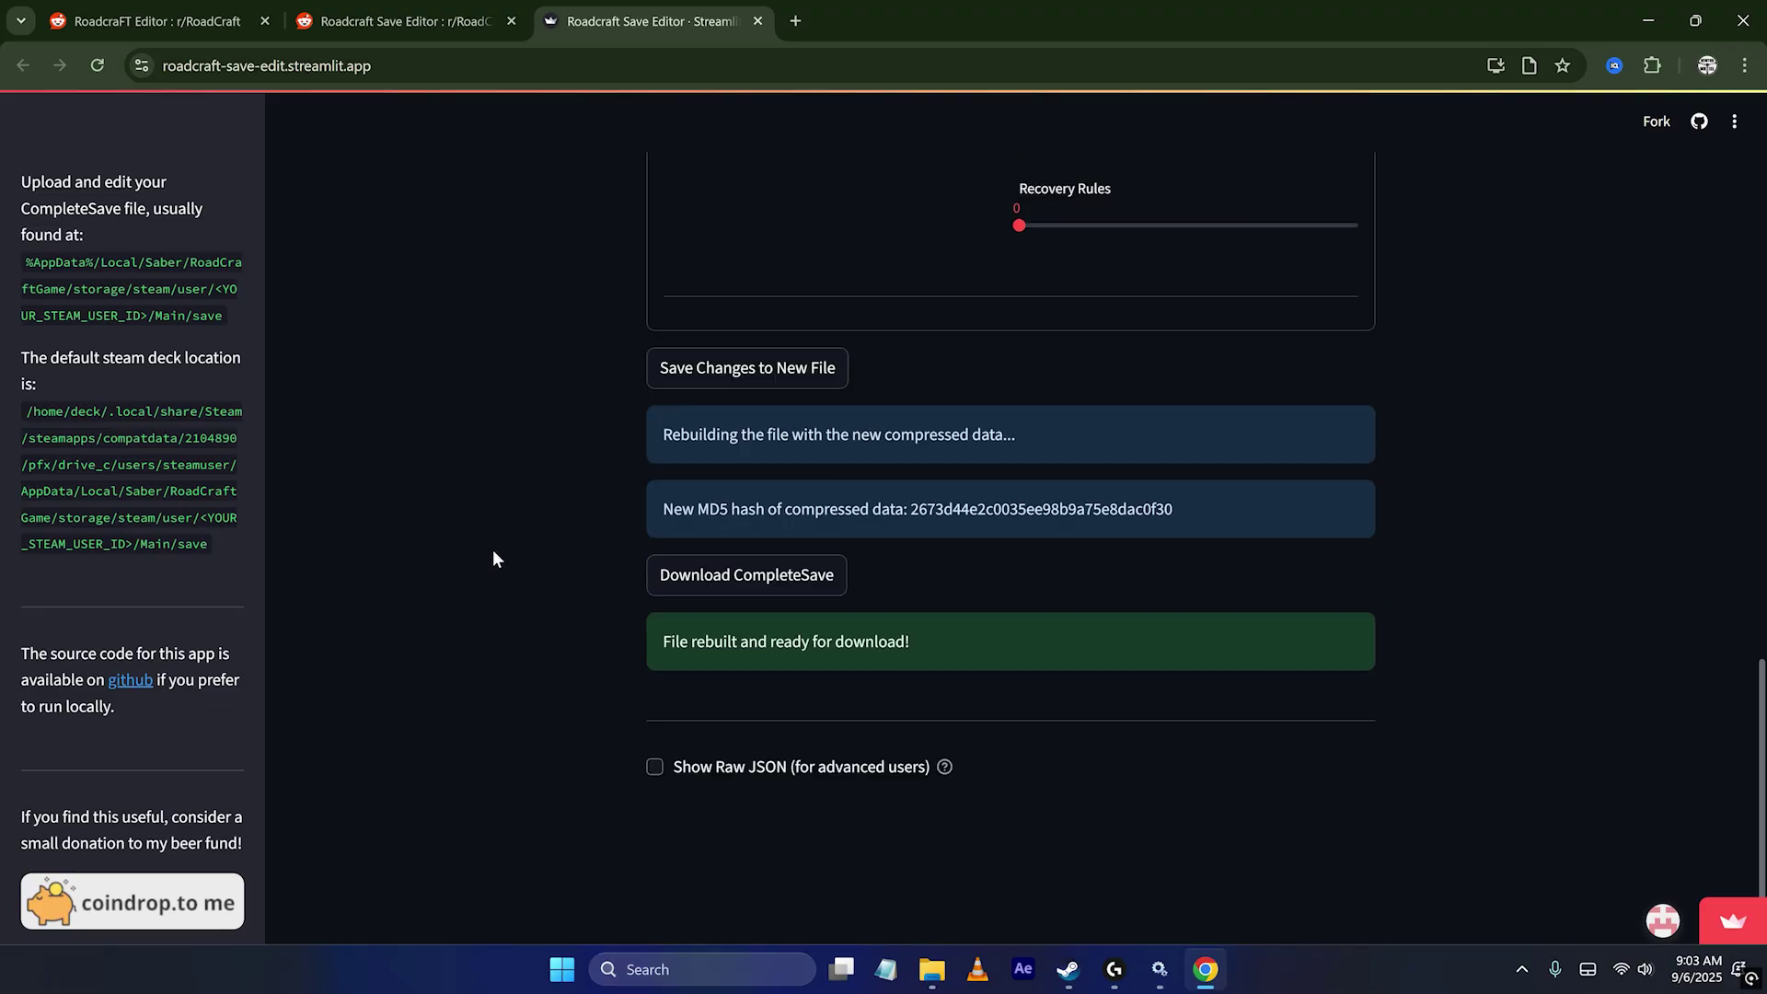
left_click(737, 577)
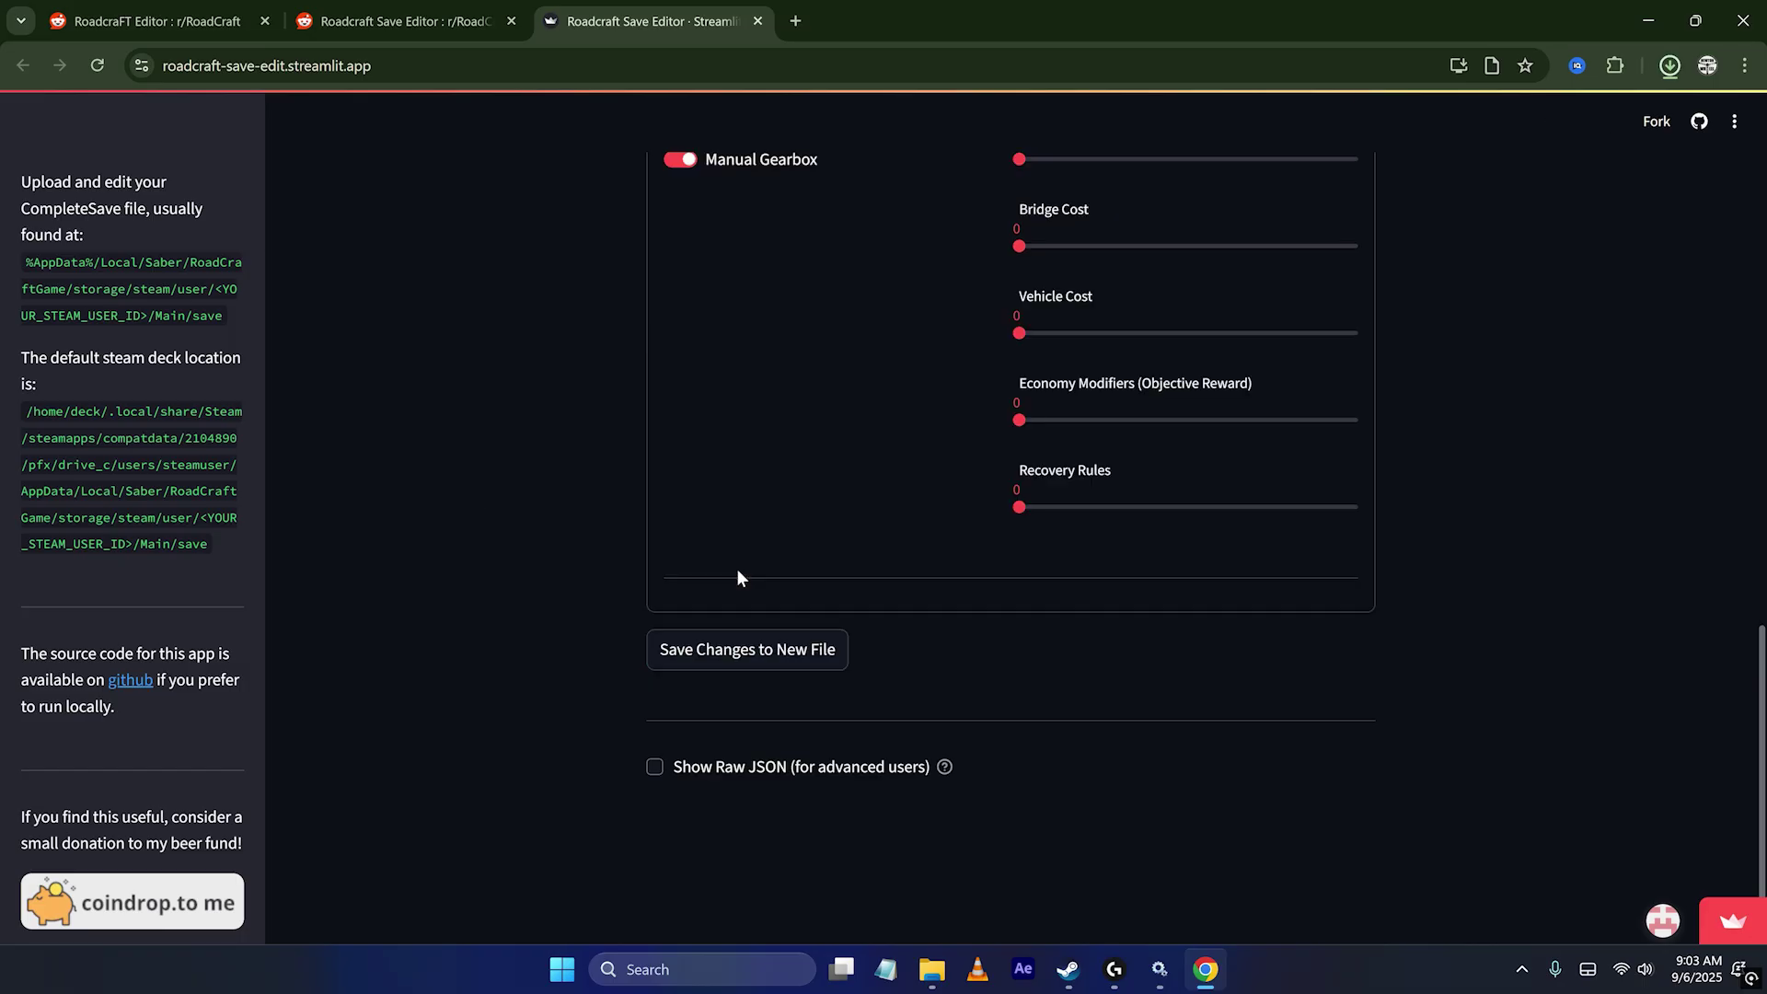
scroll(1556, 335, "up", 3)
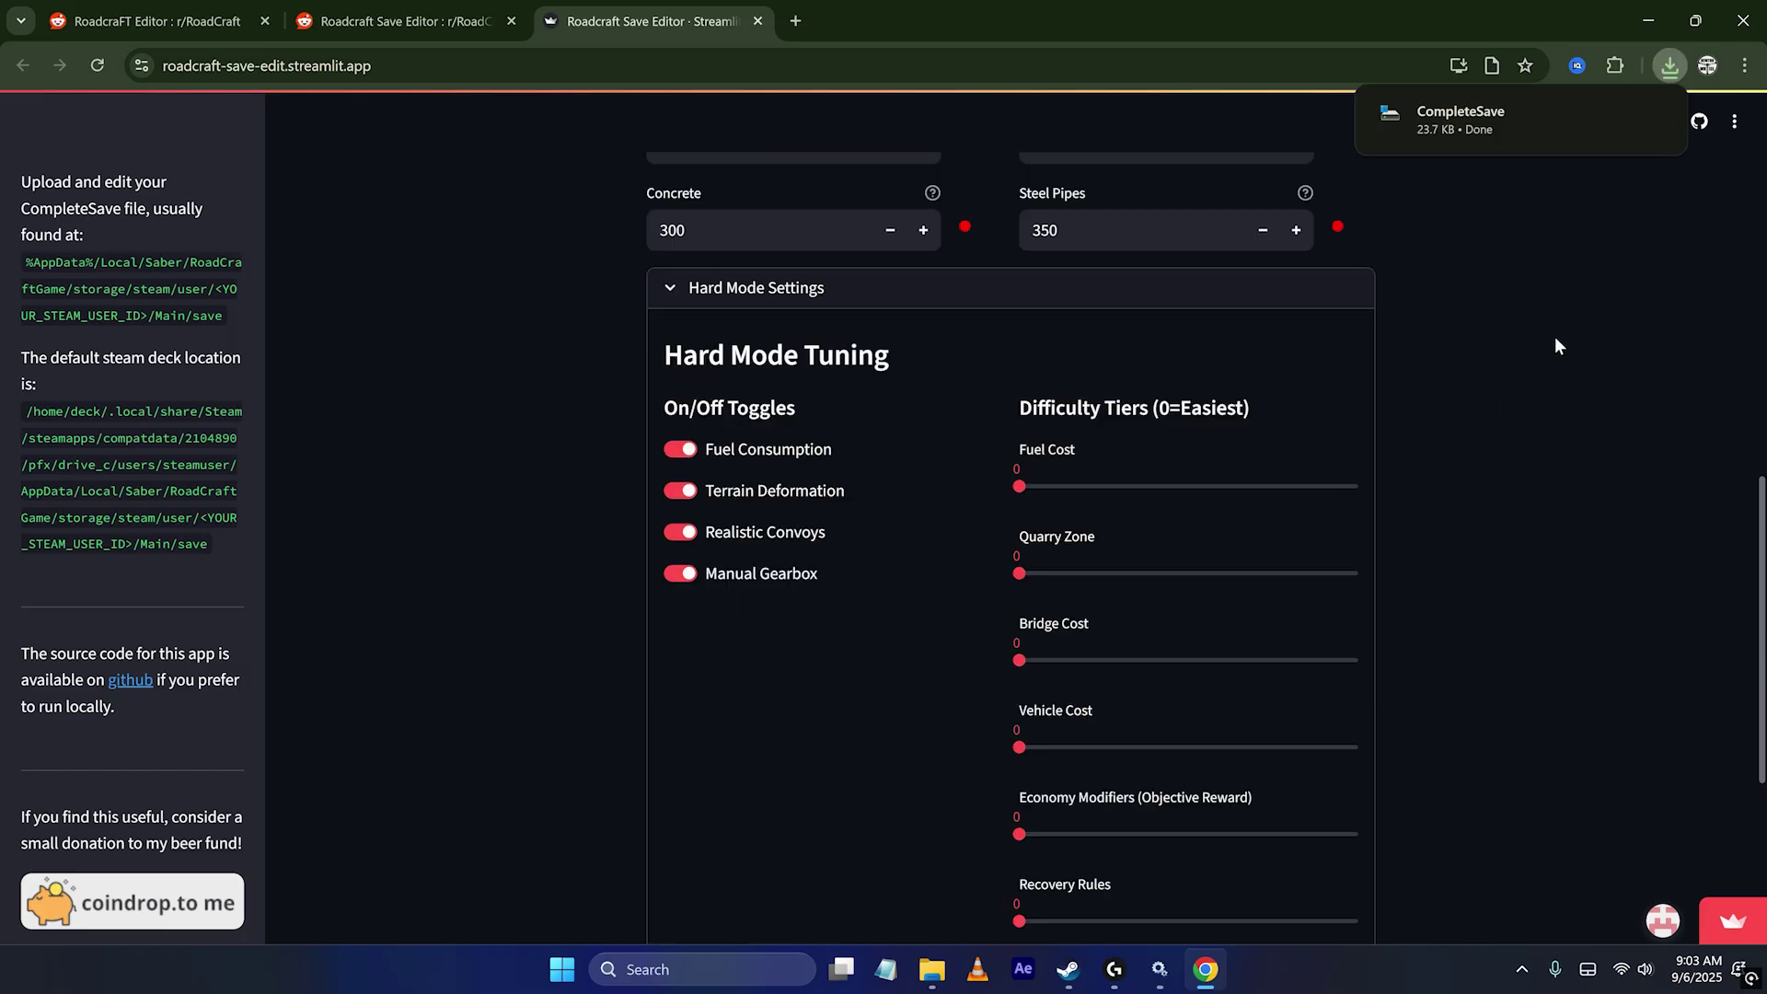
scroll(1562, 313, "up", 5)
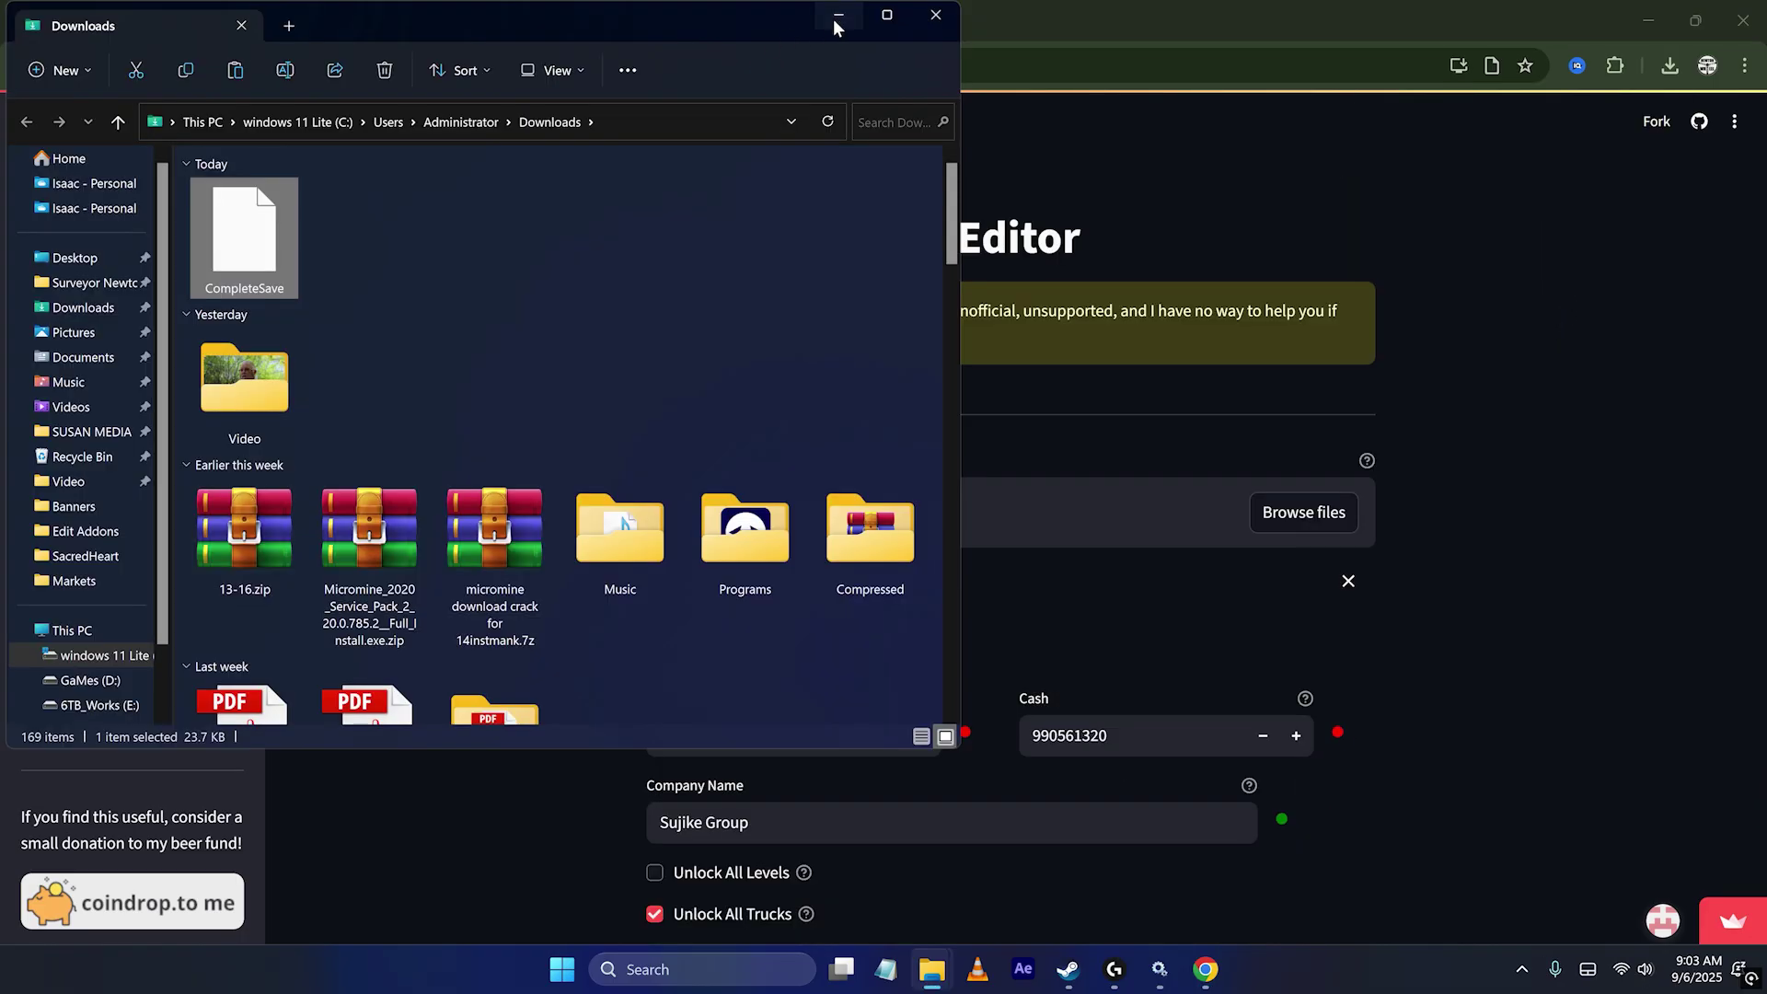
- Hide Downloads, confirm the CompleteSave.zip backup, and paste the downloaded CompleteSave into SLOT_0
left_click(833, 17)
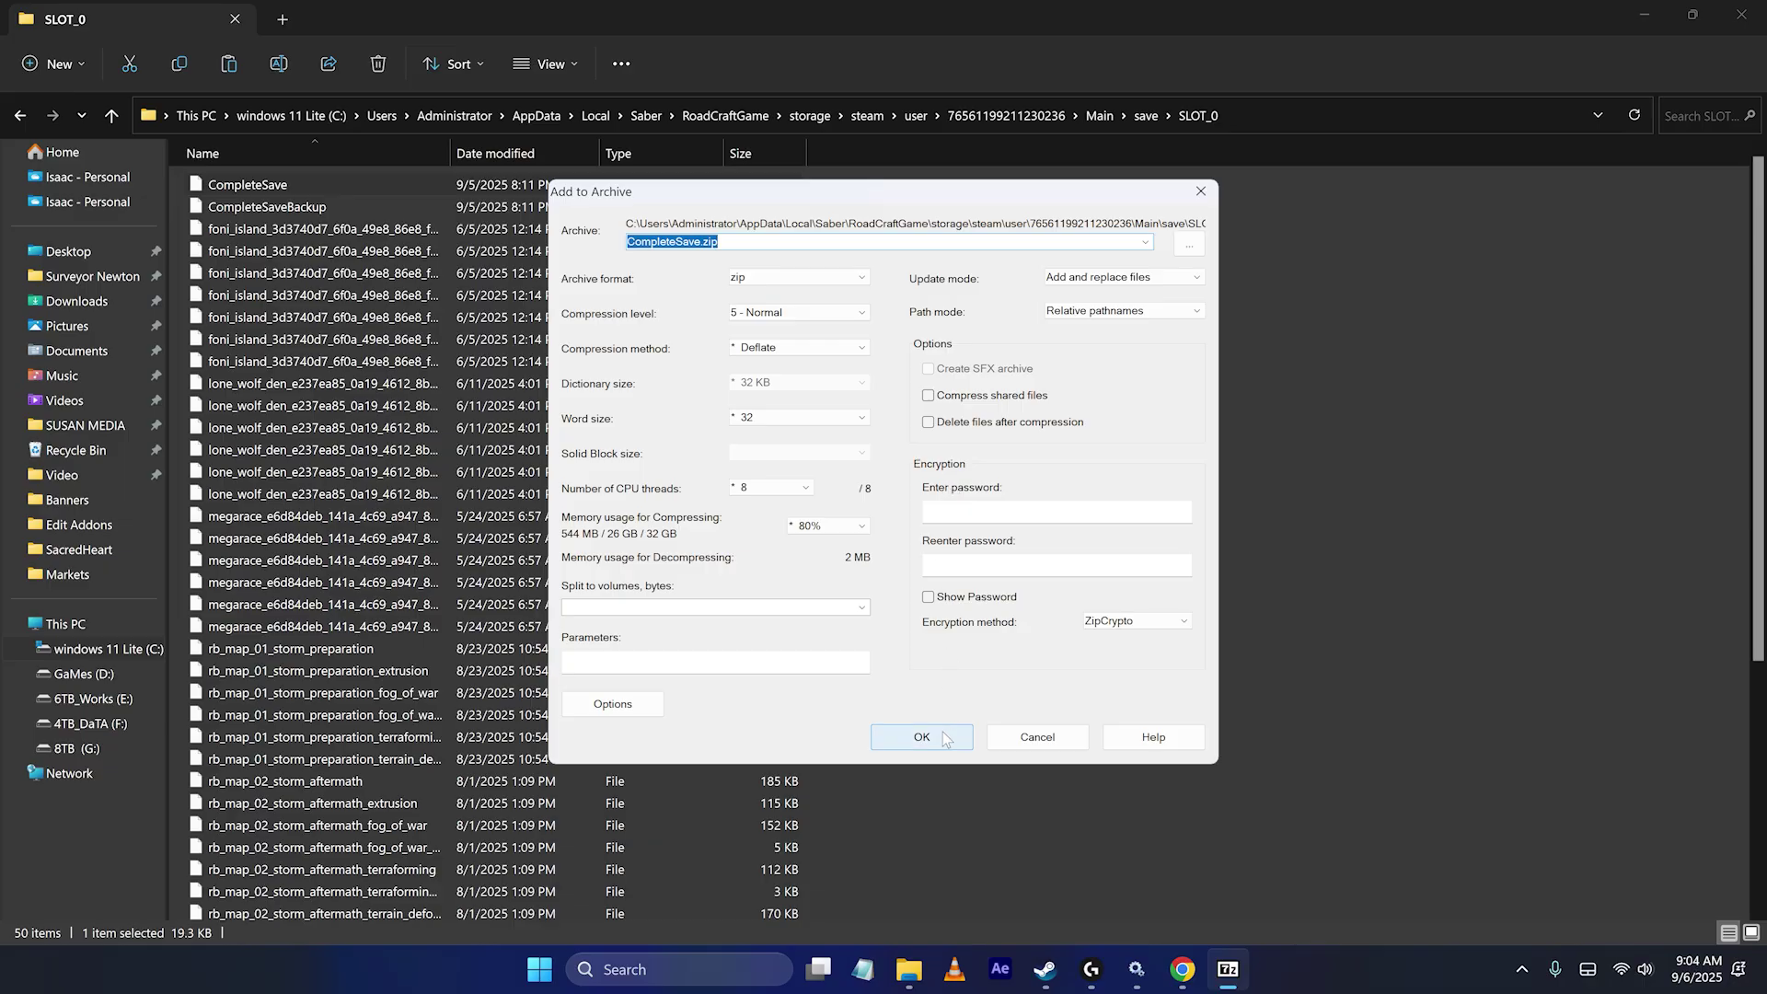
left_click(944, 739)
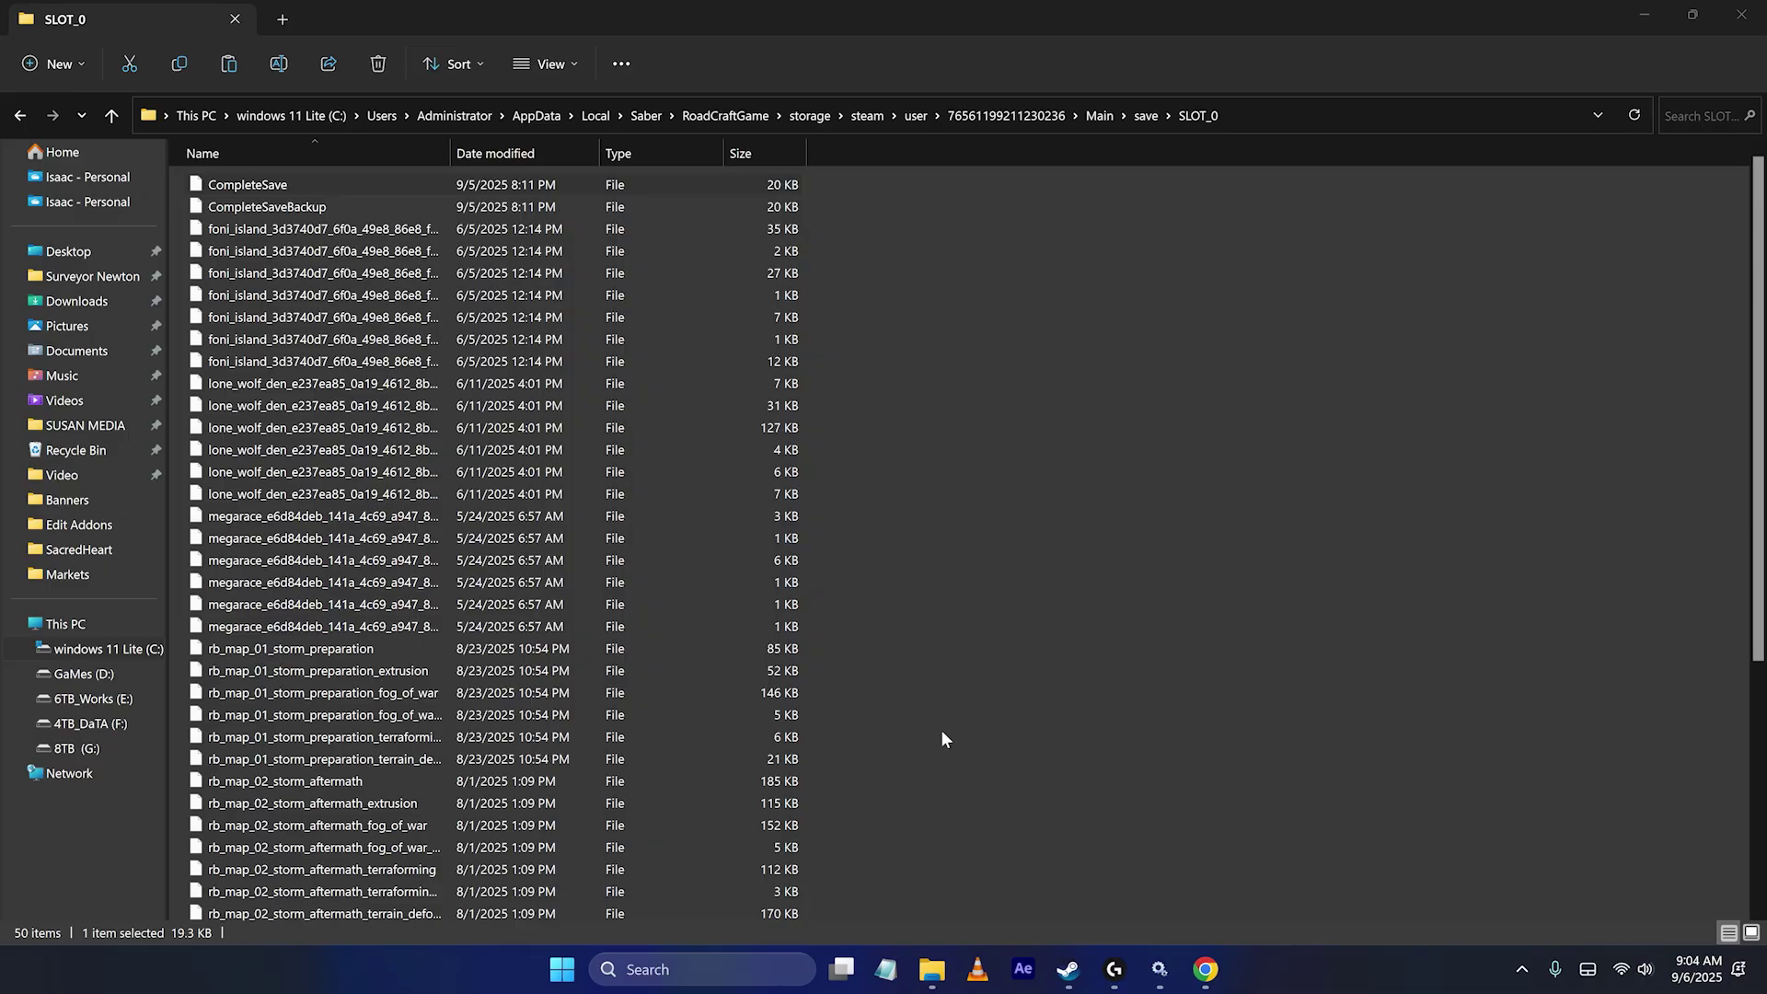
right_click(1063, 425)
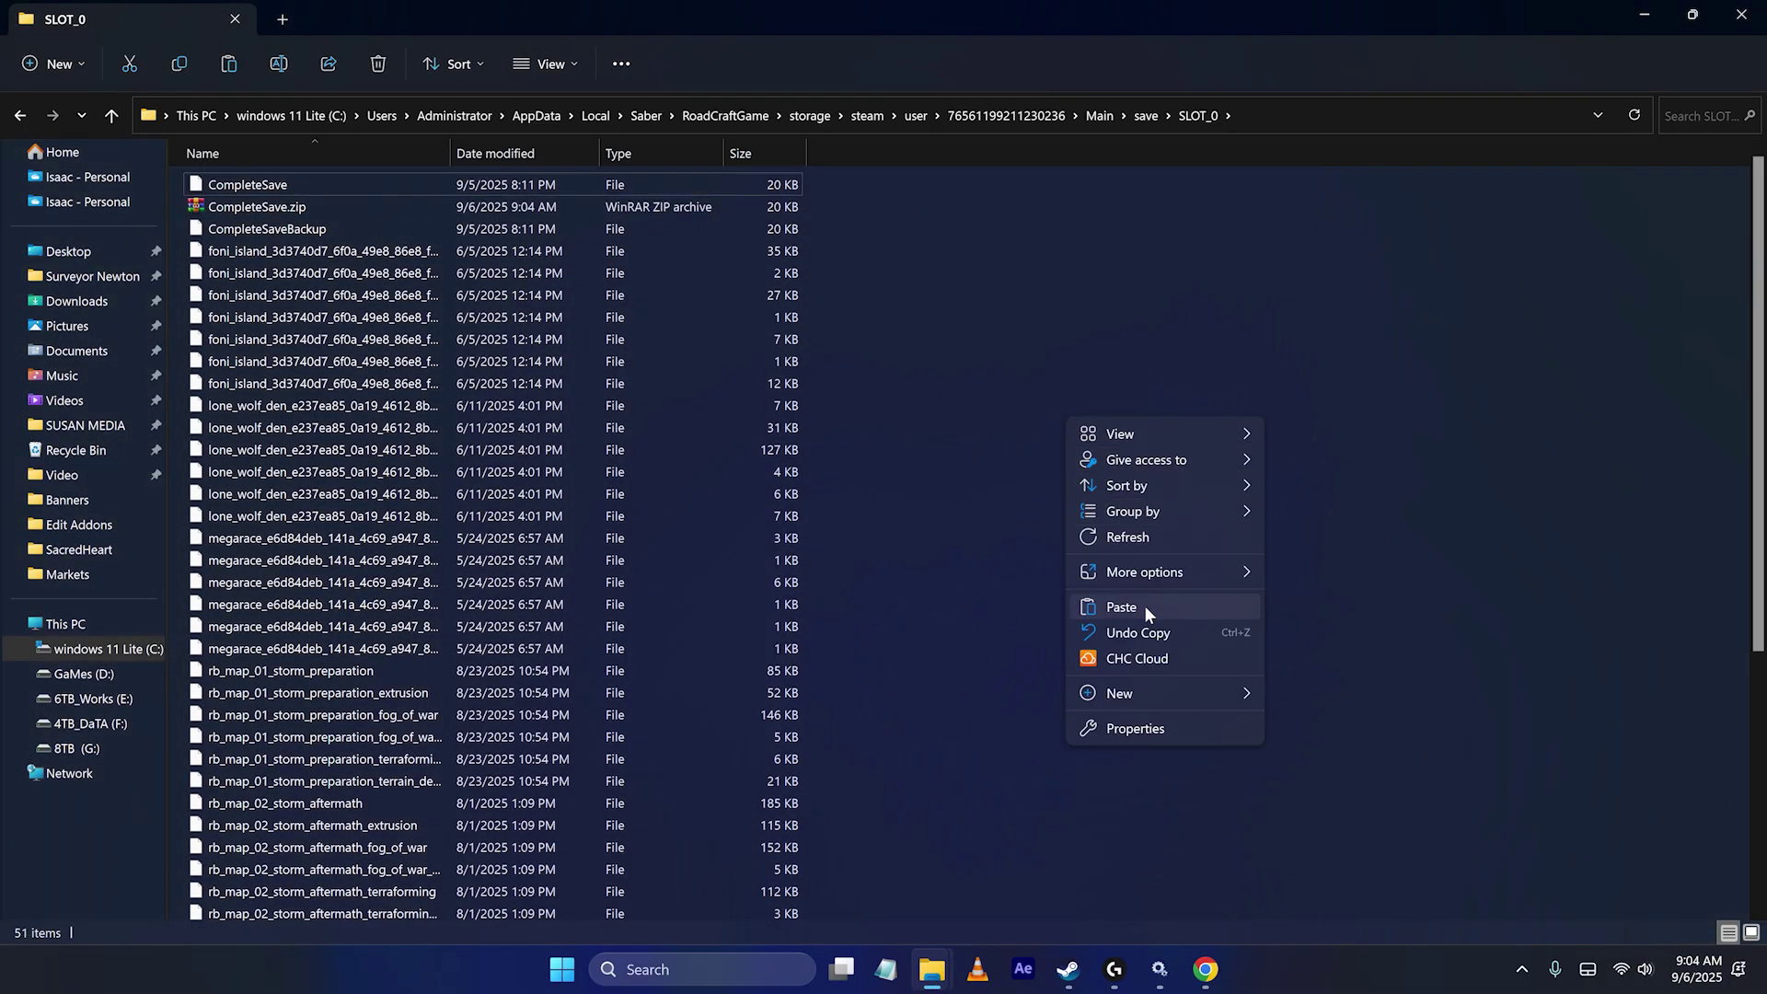
left_click(1121, 607)
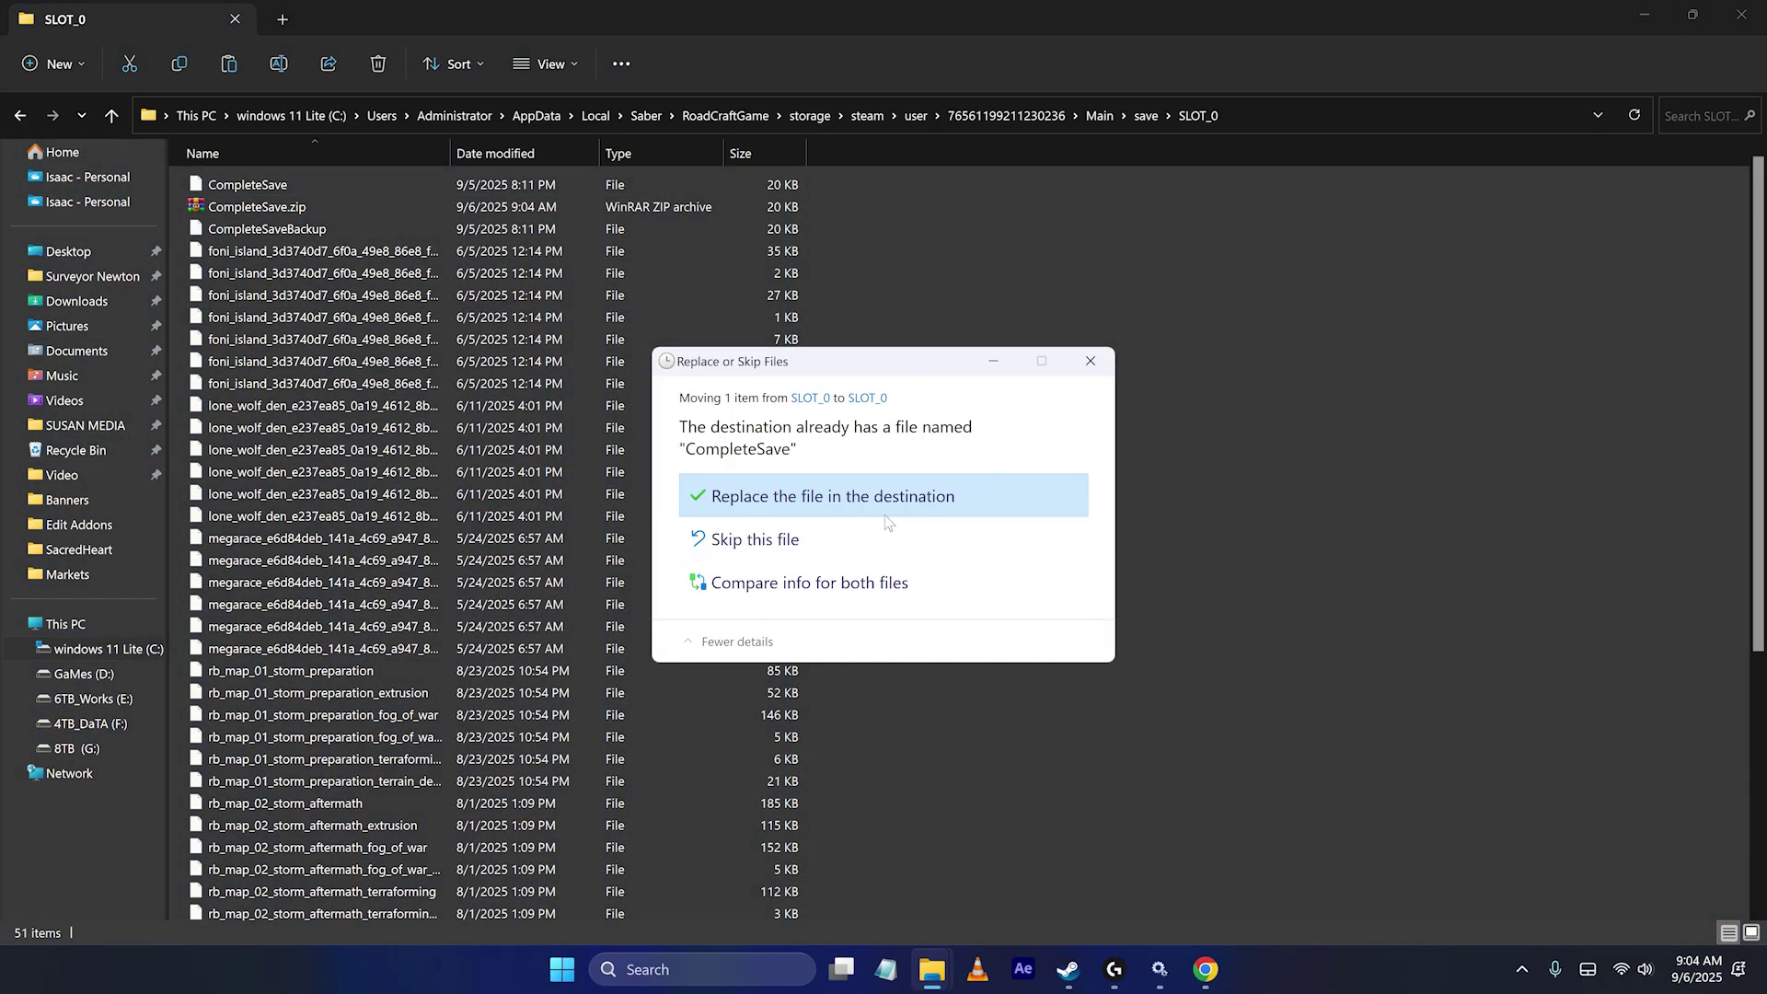